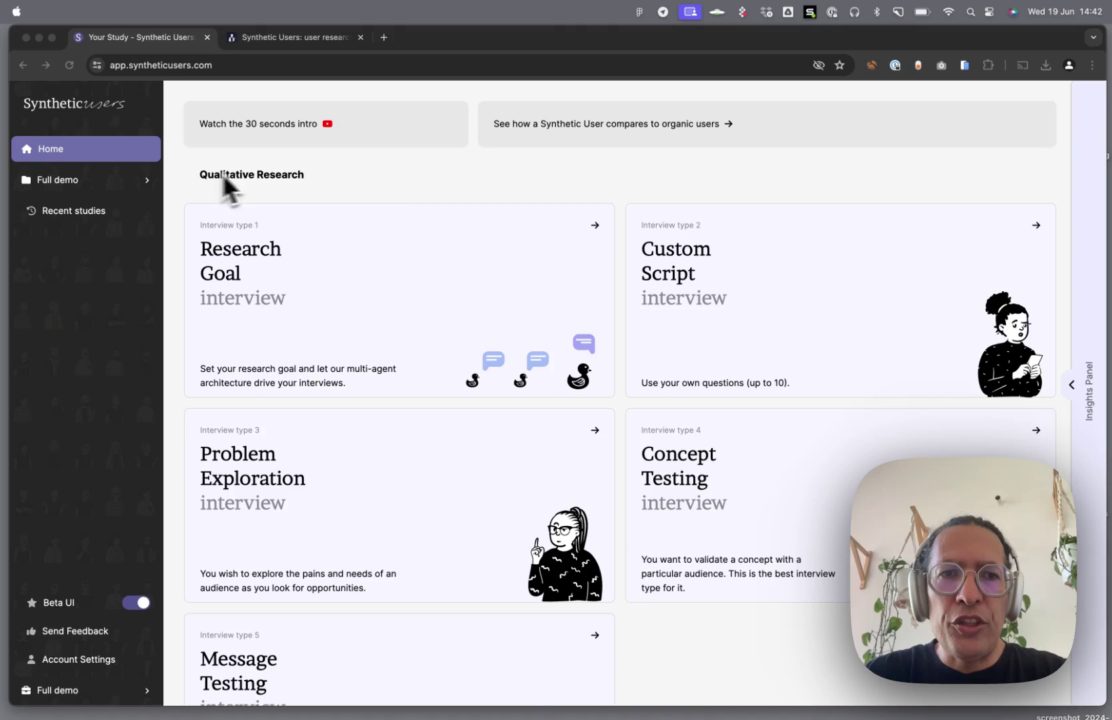
Start a new Research Goal interview from the list of interview types.
scroll(473, 554, "down", 4)
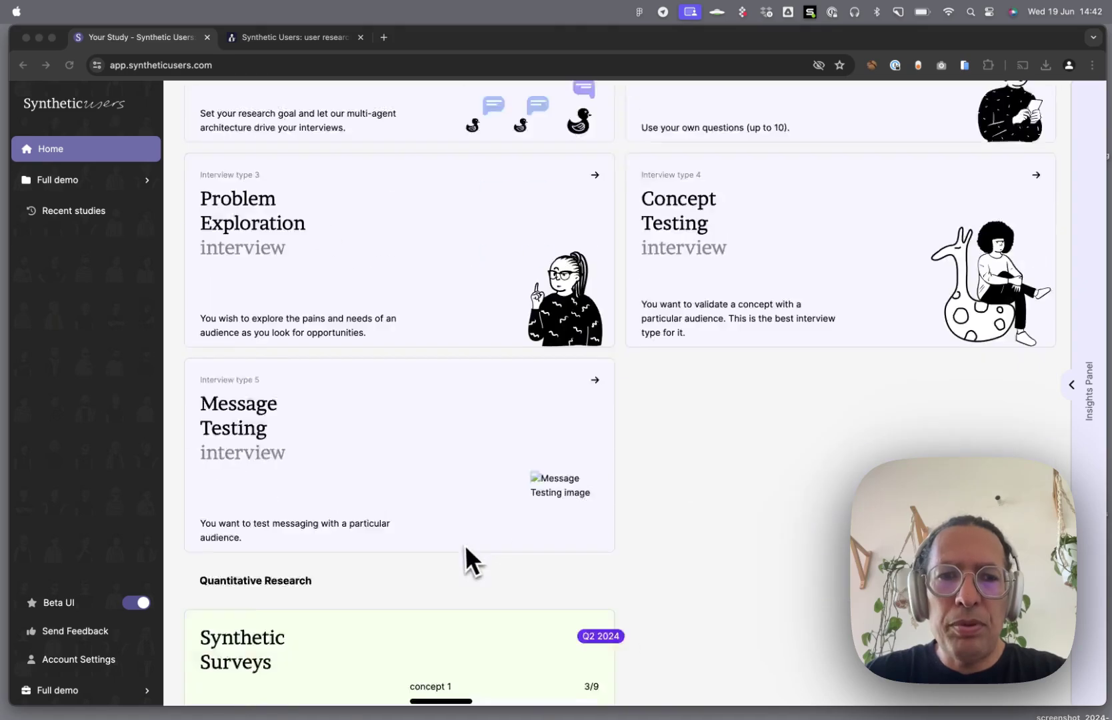
scroll(465, 547, "down", 5)
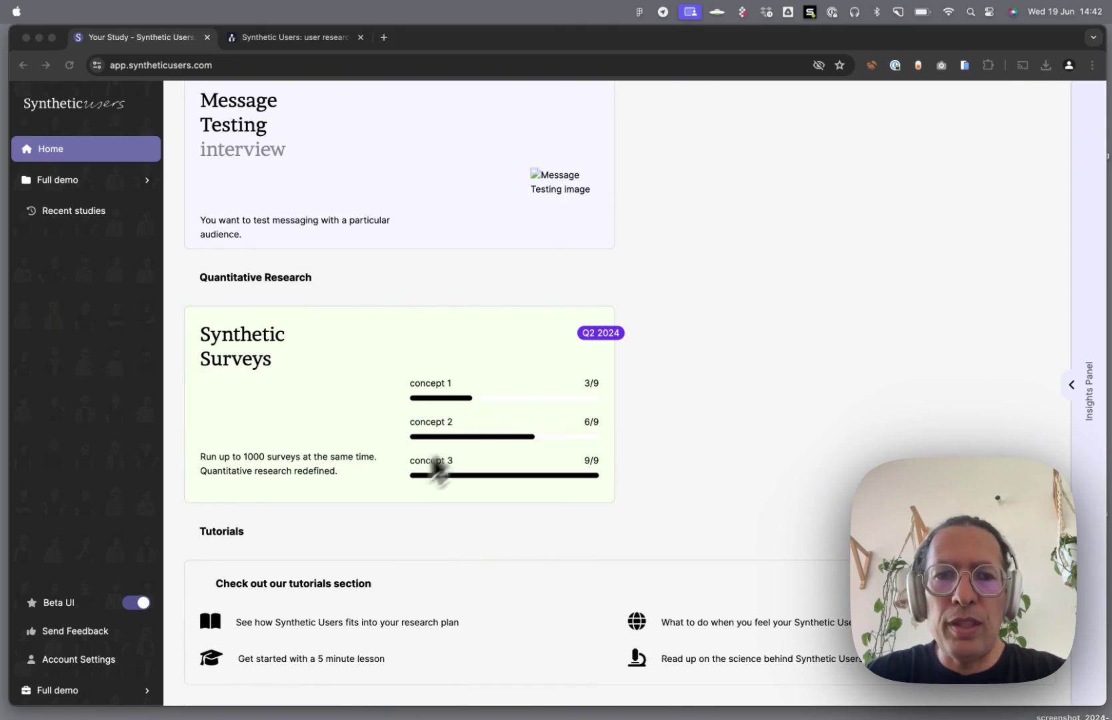
scroll(373, 488, "up", 9)
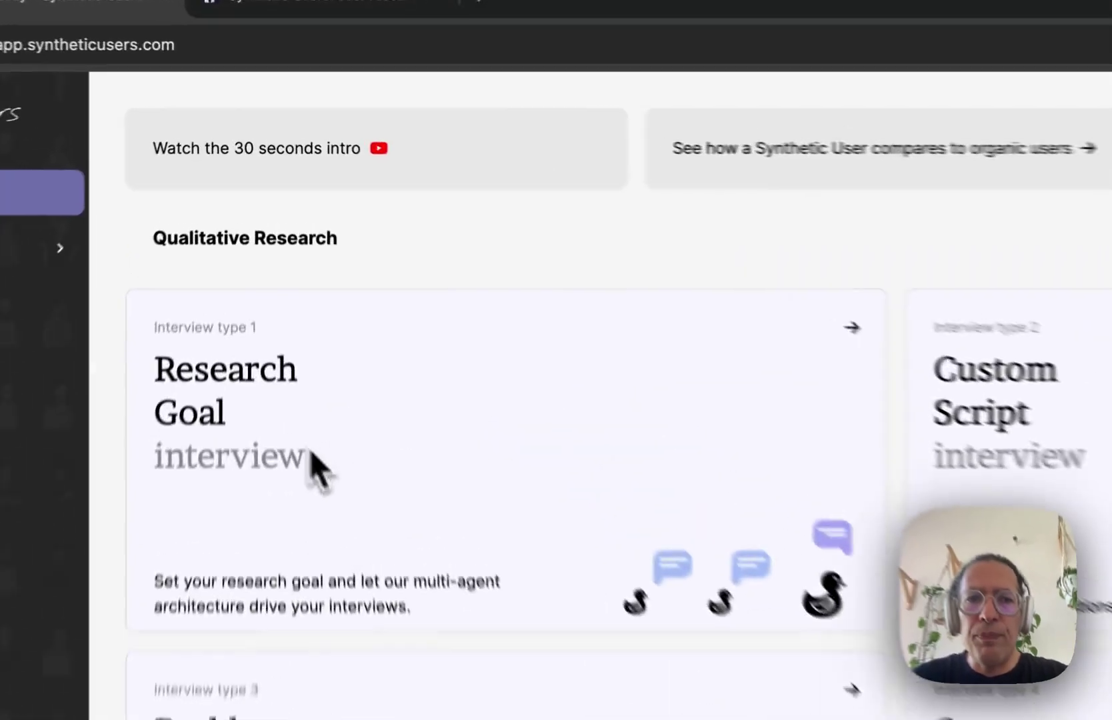
left_click(276, 295)
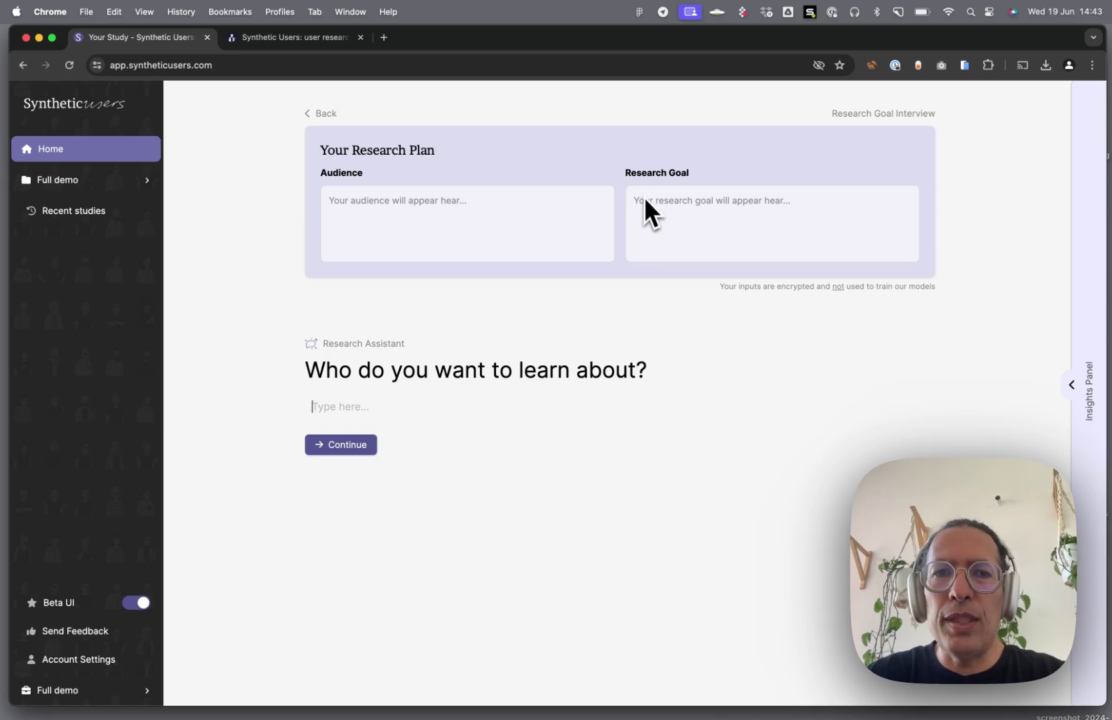
left_click(321, 113)
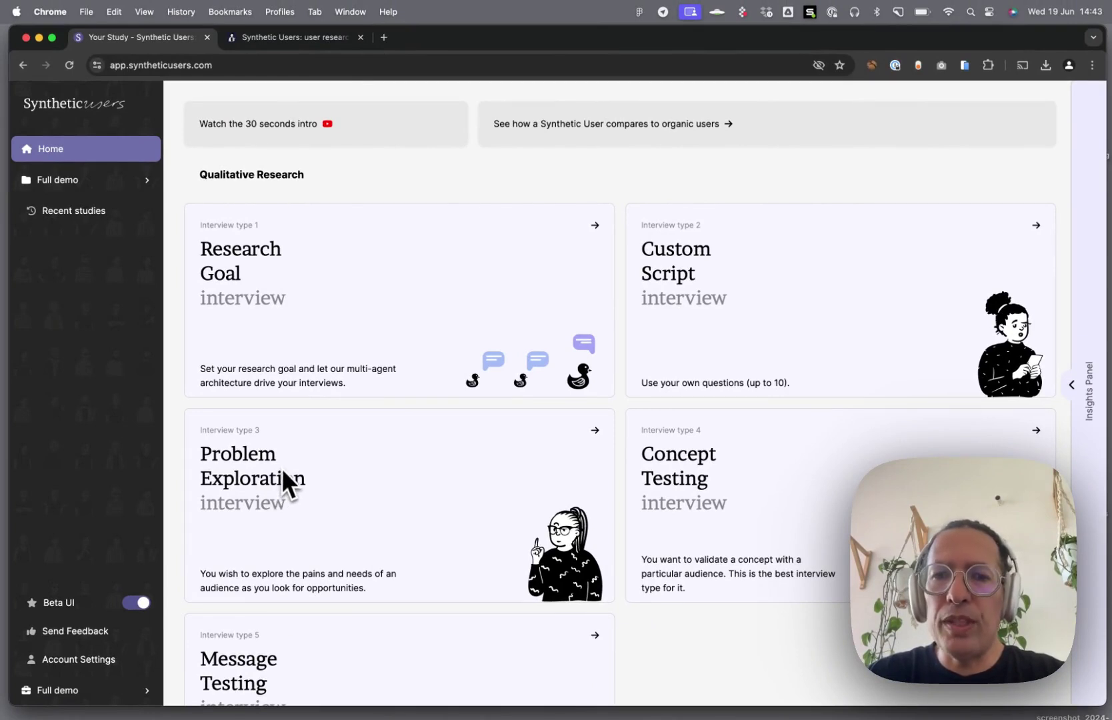
scroll(282, 468, "down", 3)
scroll(283, 468, "up", 1)
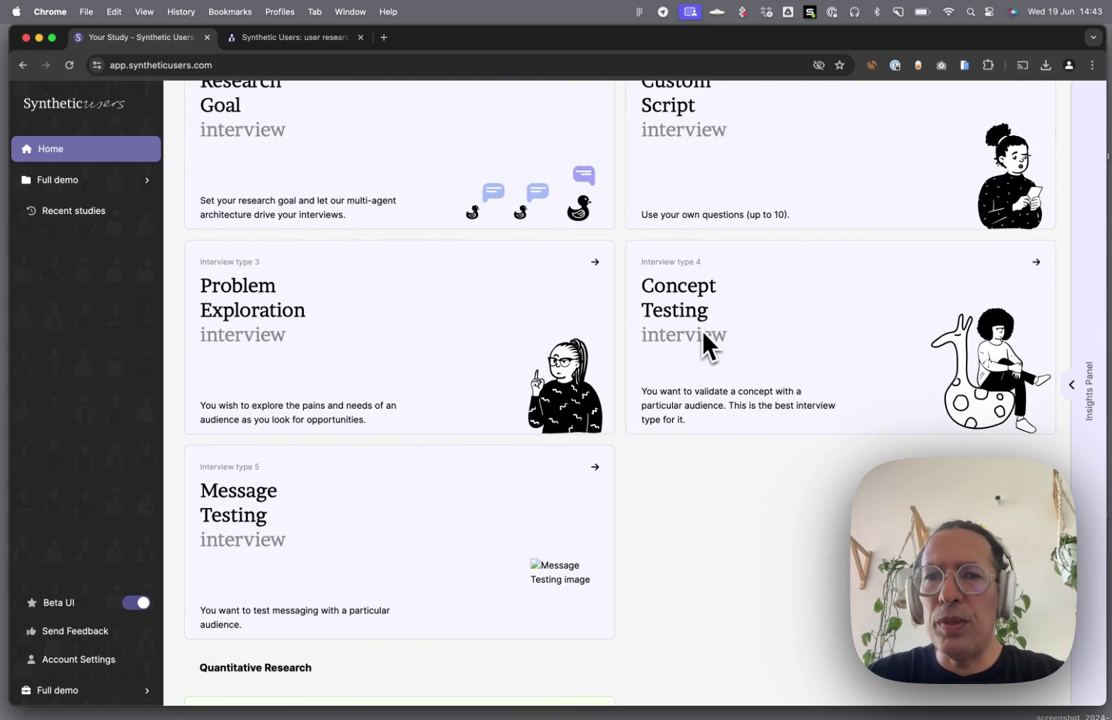
scroll(702, 331, "up", 3)
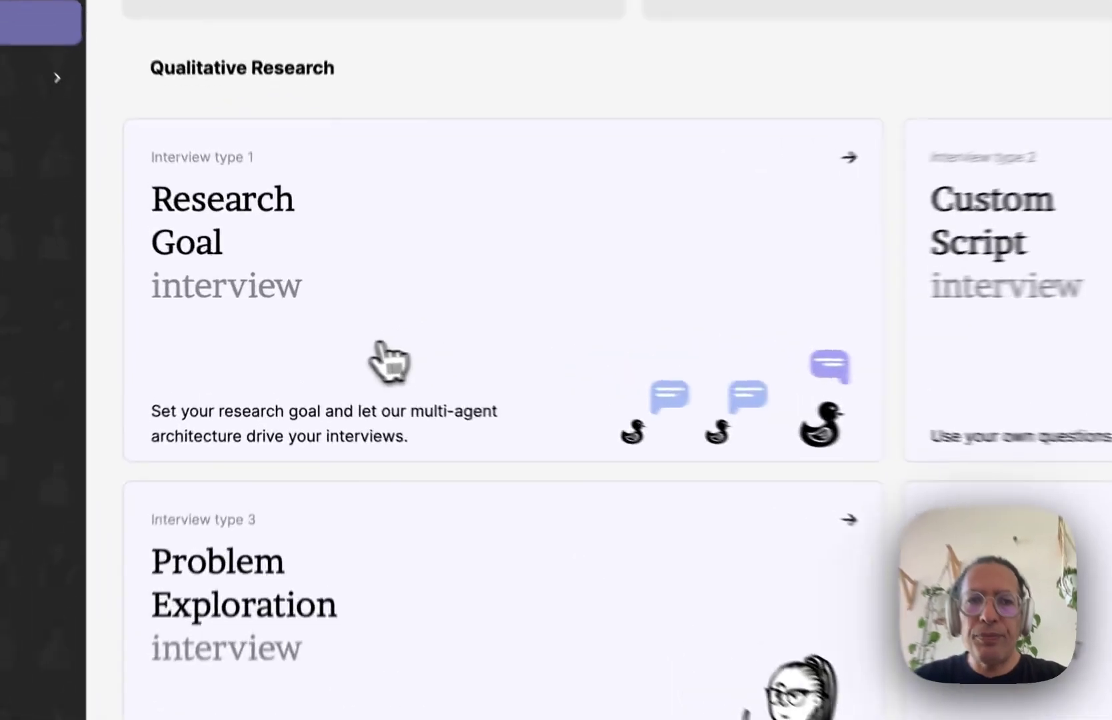
left_click(335, 342)
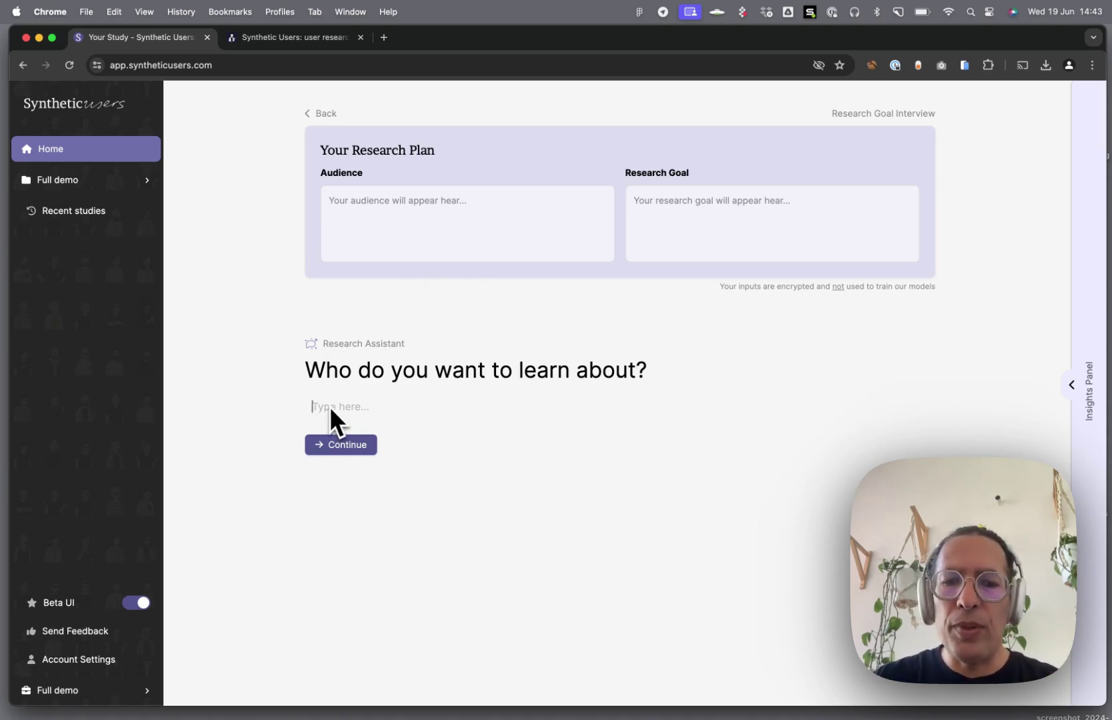
Set the study audience to 18 year olds located in Hackney, London.
type("r olds")
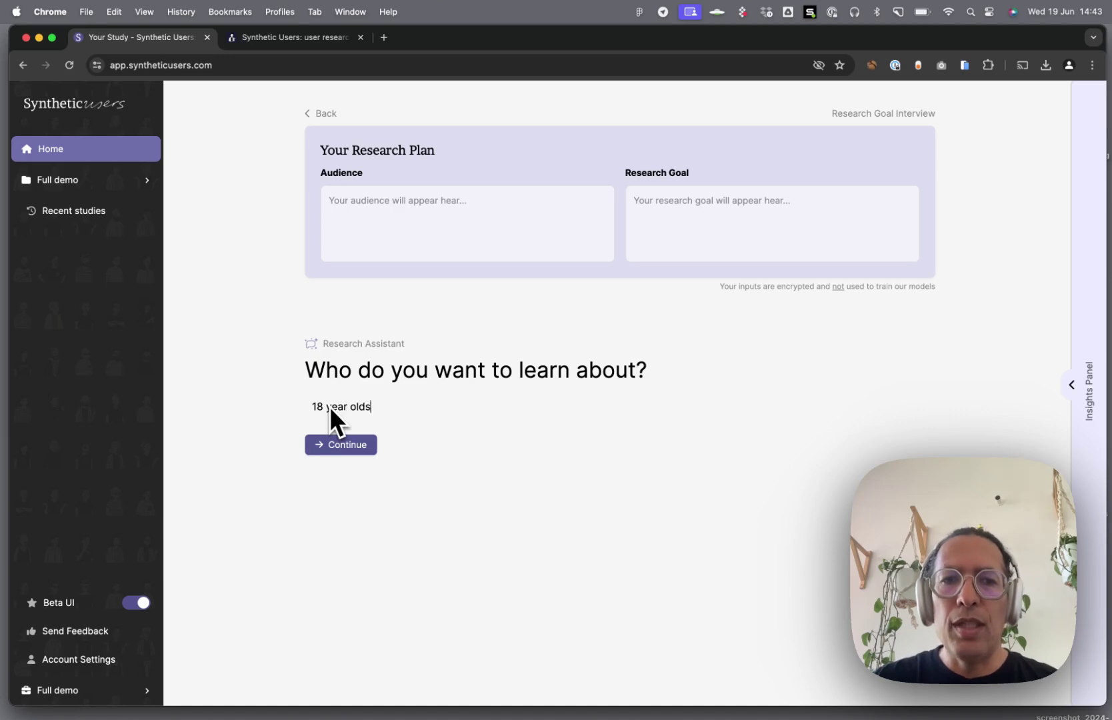
key("Return")
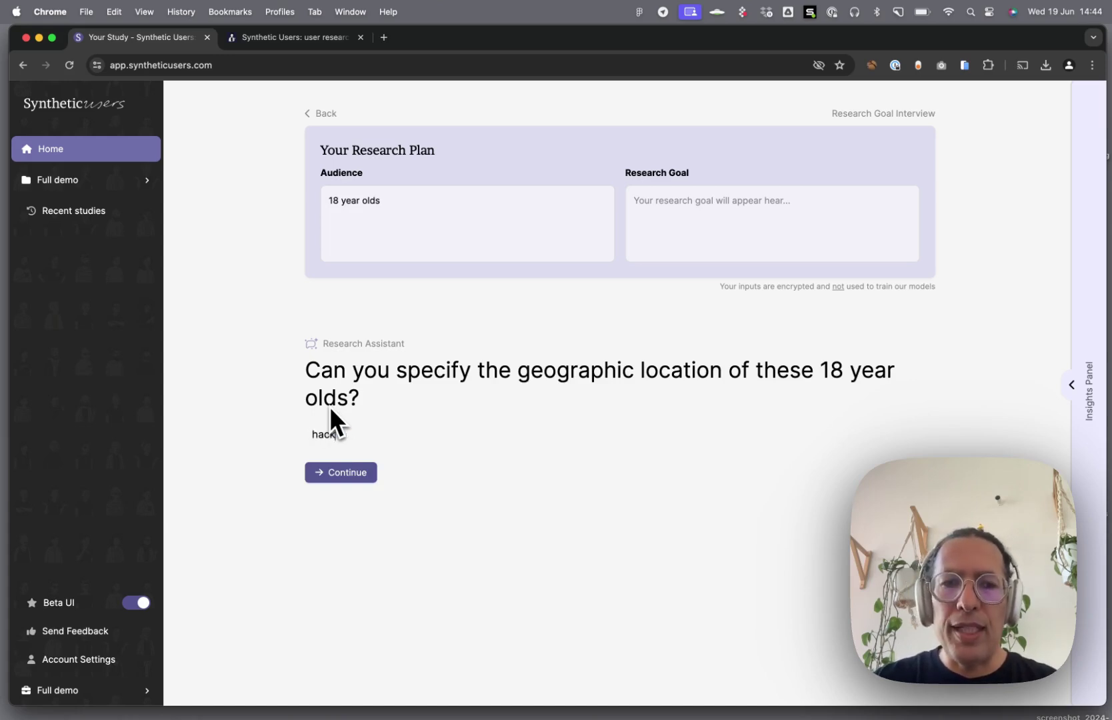
type("hackney, london")
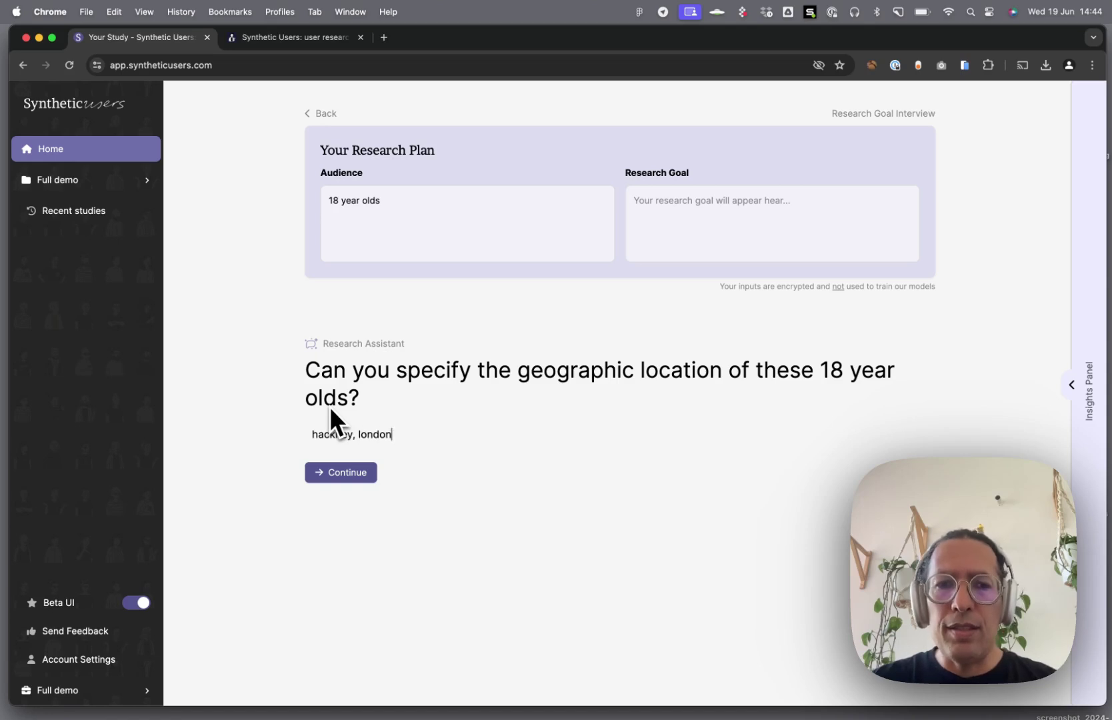
key("Return")
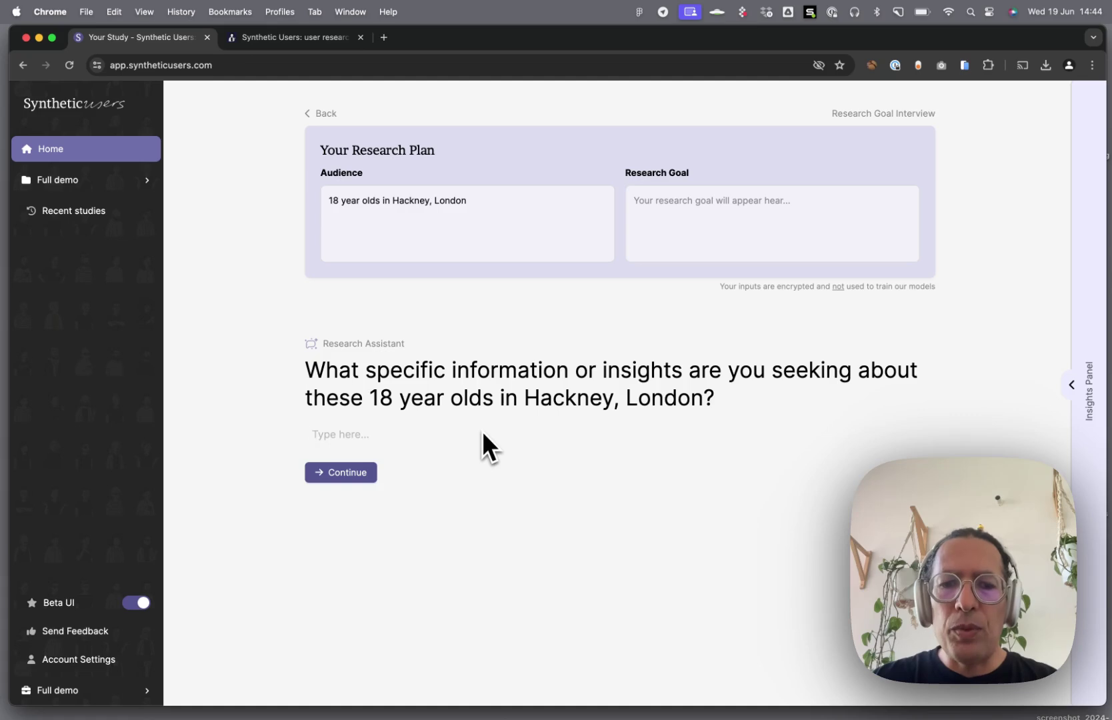
Enter the goal 'understand how they perceive android phones vs iPhones' and generate 3 interviews.
type("u")
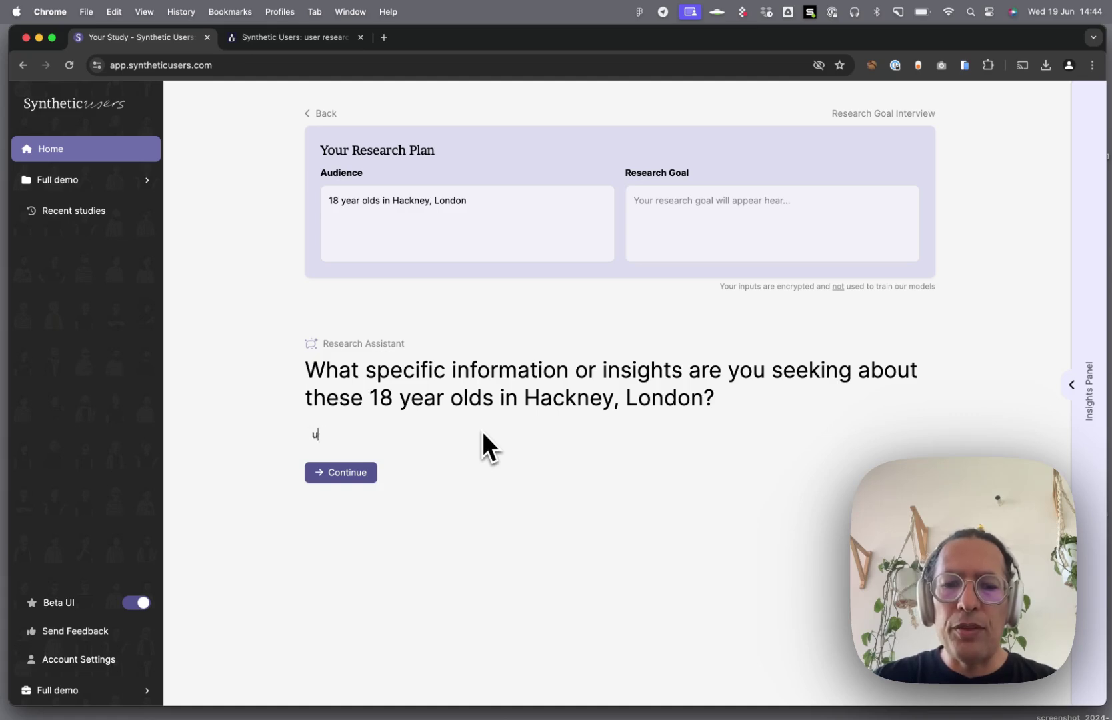
type("nderstand ho")
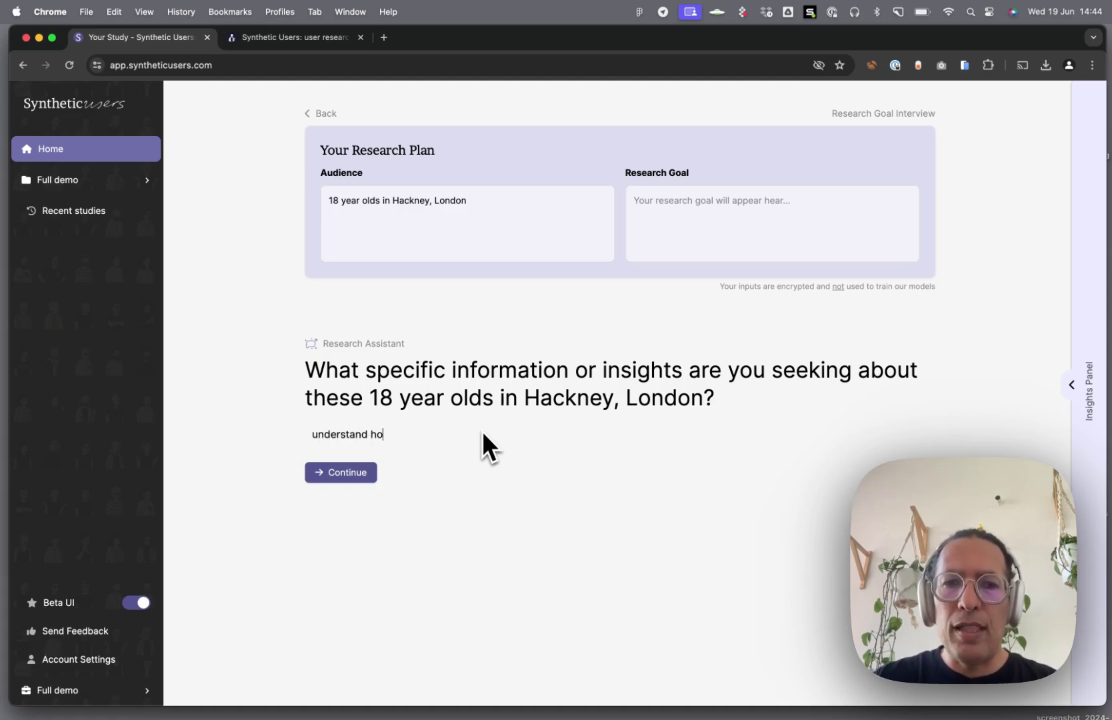
type("w they percei")
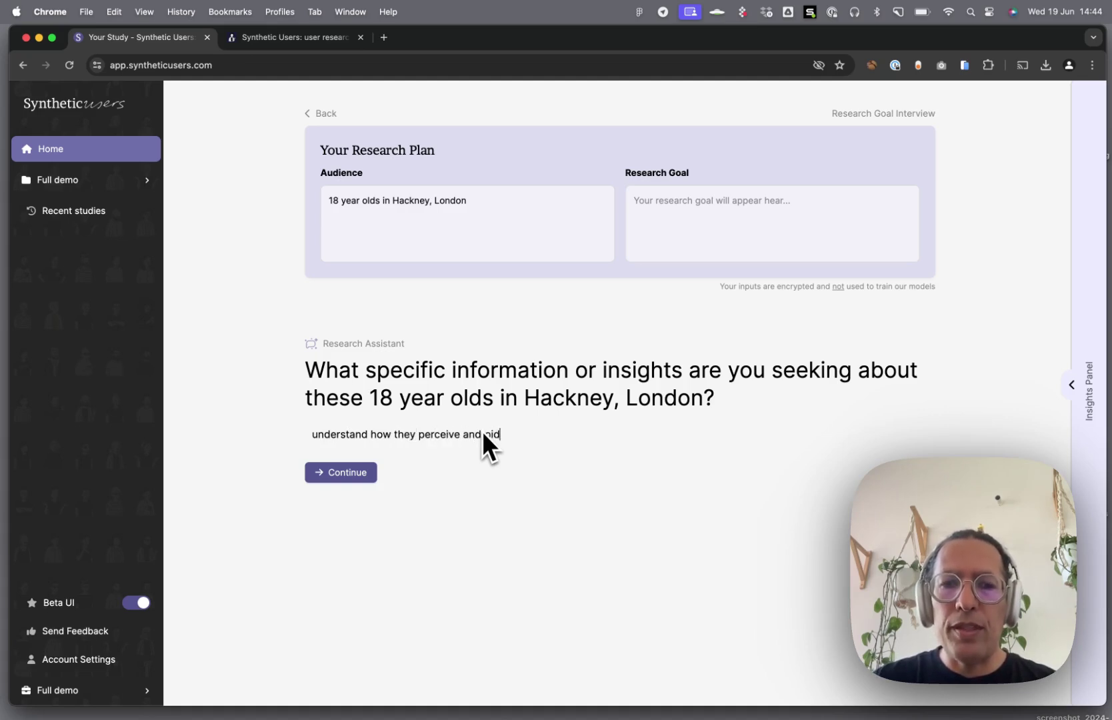
type("ve and oid phones ")
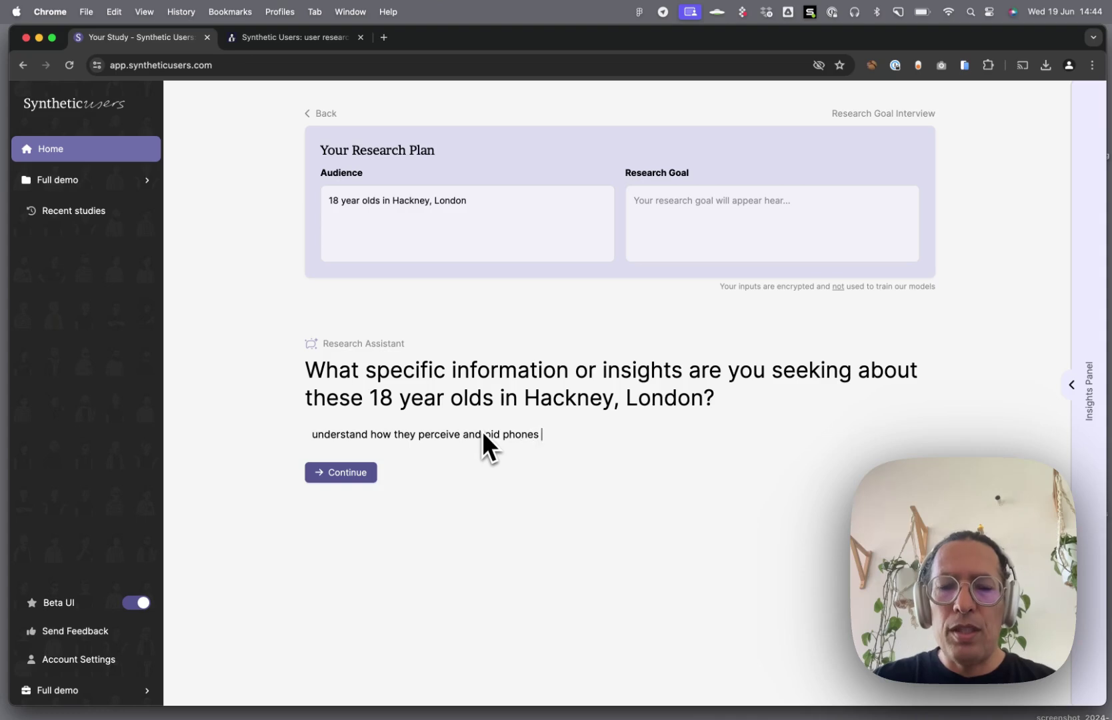
type("vs ")
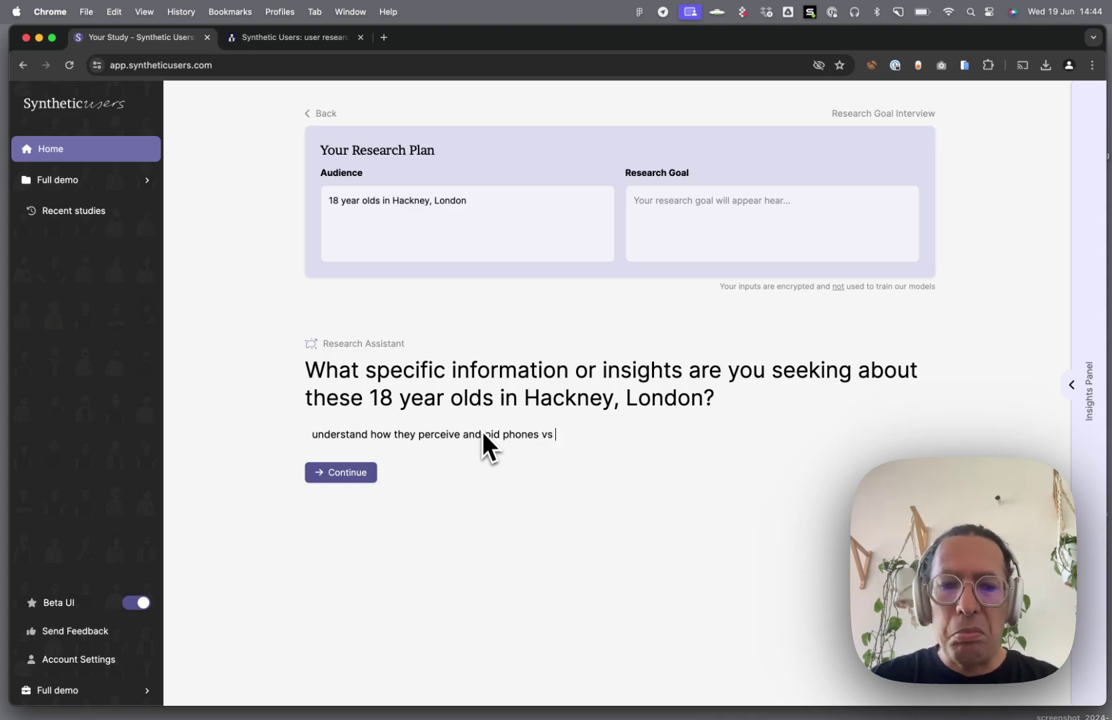
type("iPhjones")
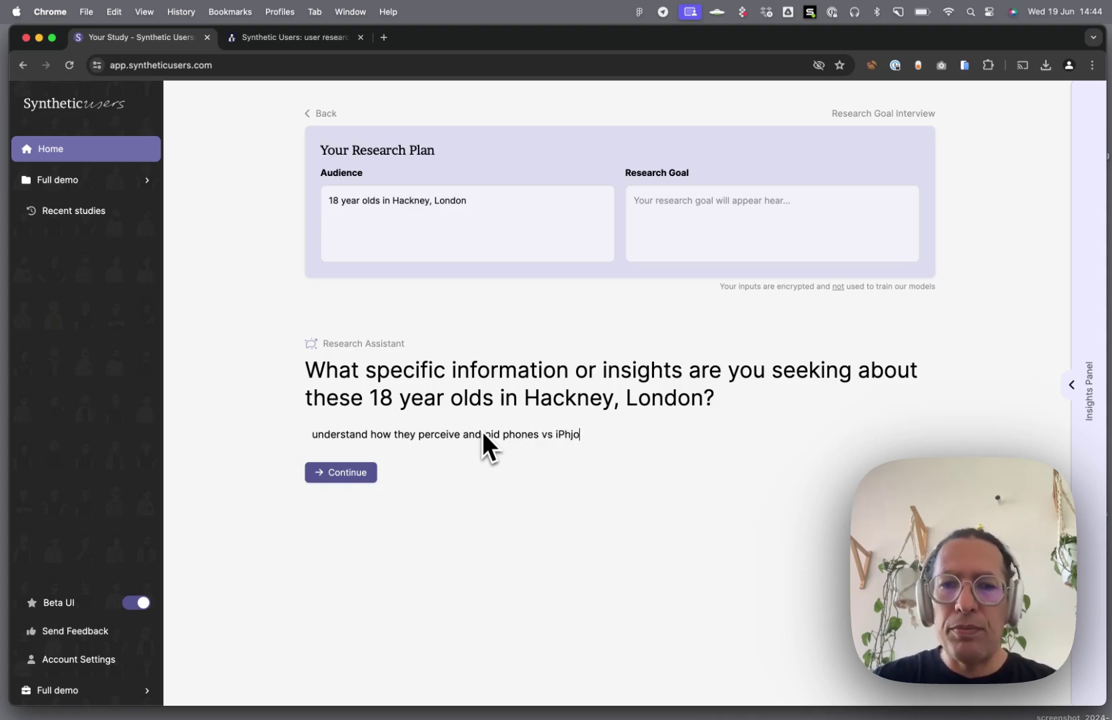
key("BackSpace")
key("BackSpace")
key("BackSpace")
key("BackSpace")
key("BackSpace")
type("ones")
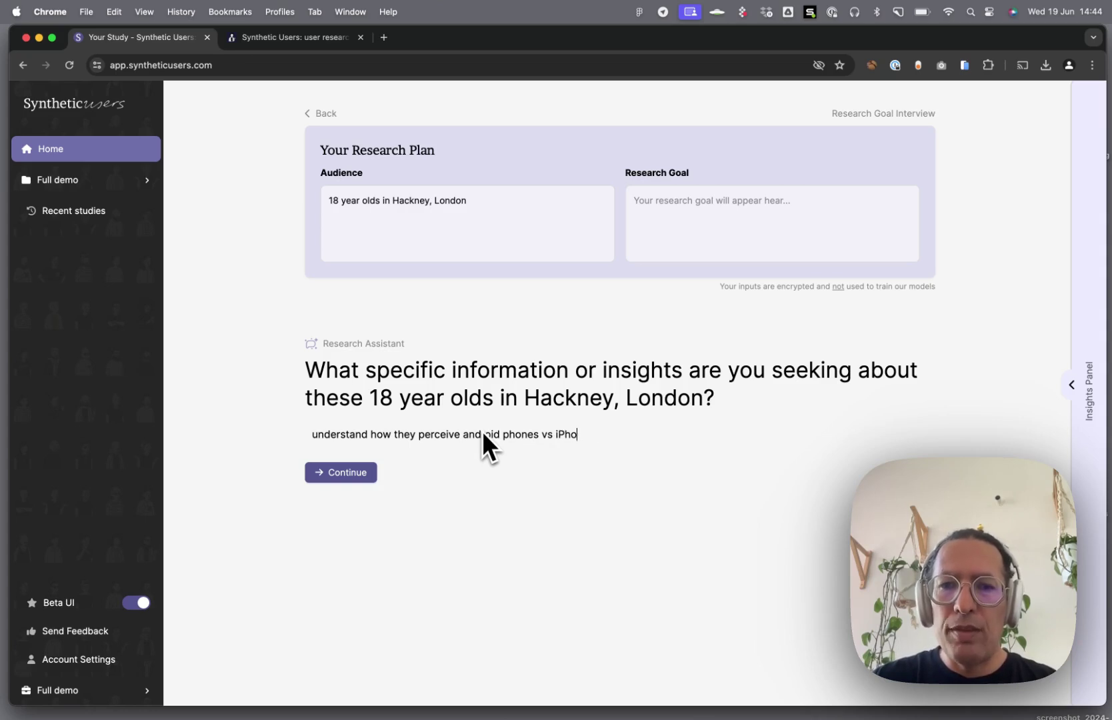
key("Return")
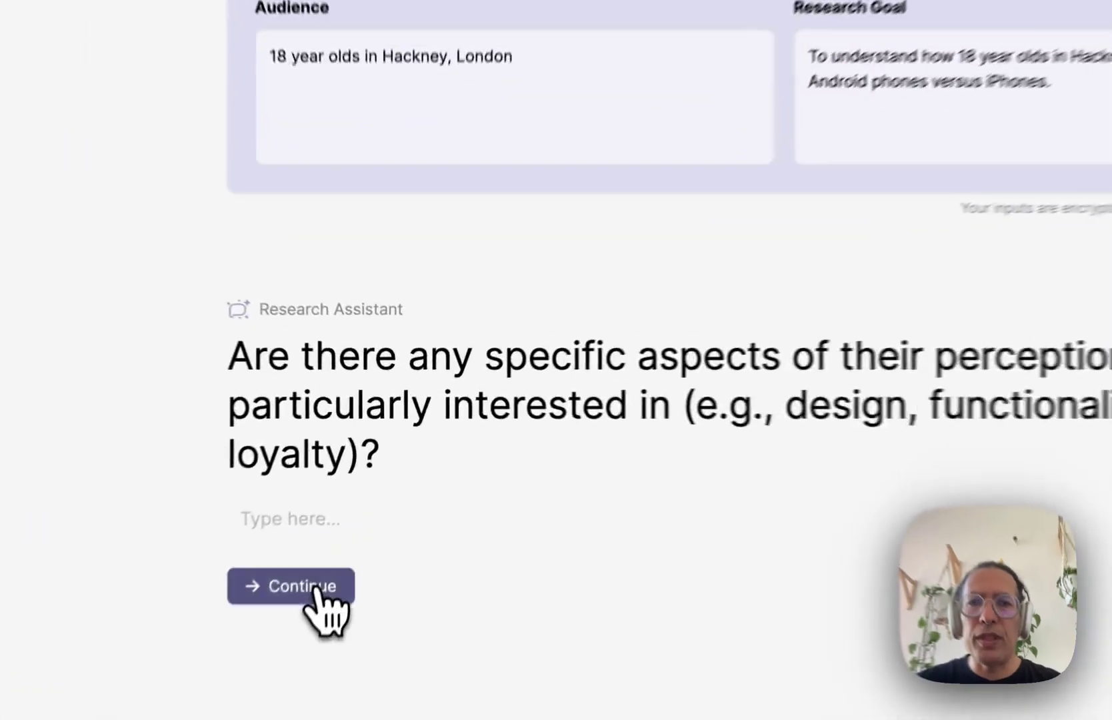
left_click(356, 501)
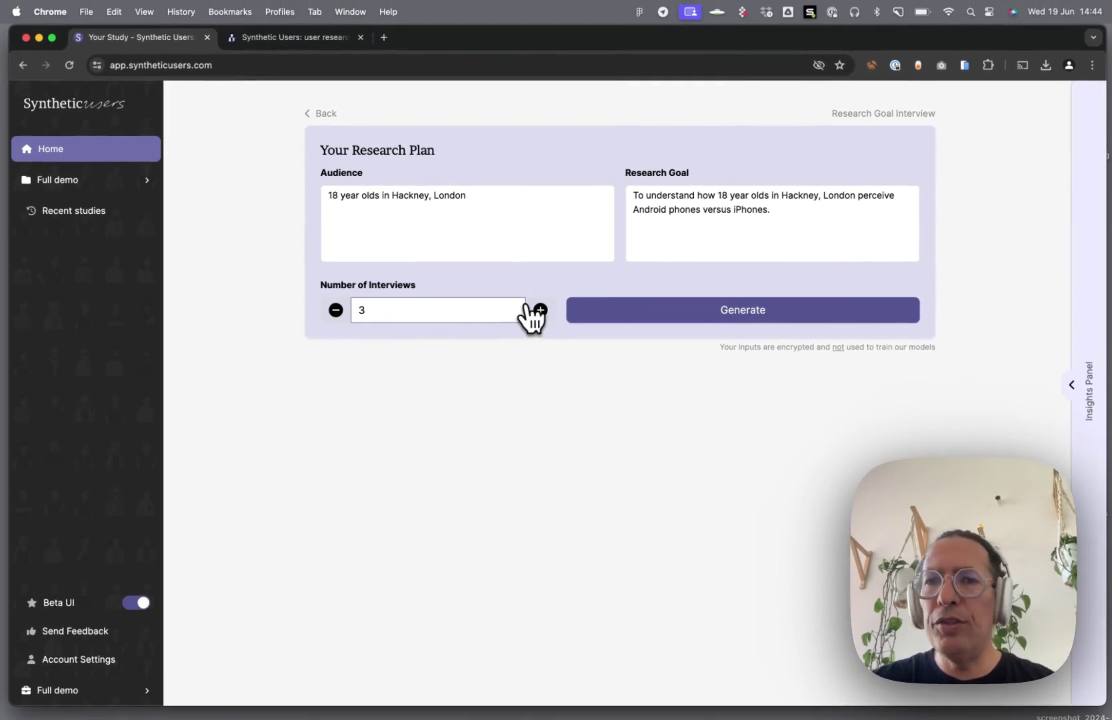
left_click(674, 316)
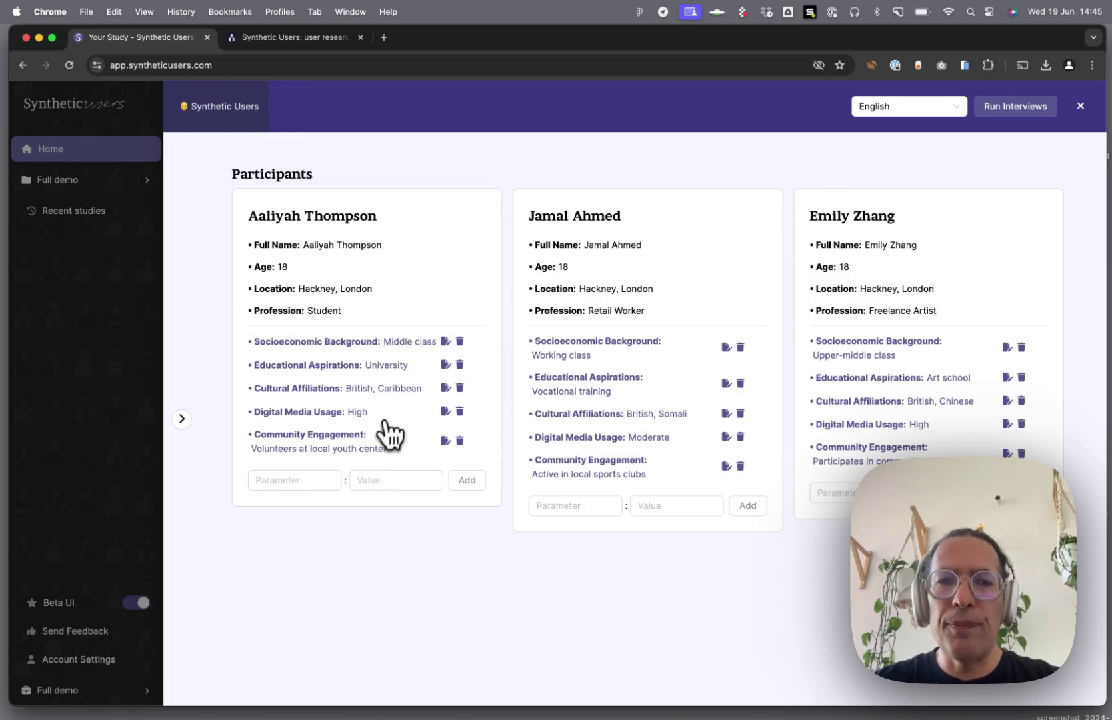
Keep English as the interview language and run the interviews with the generated participants.
left_click(294, 478)
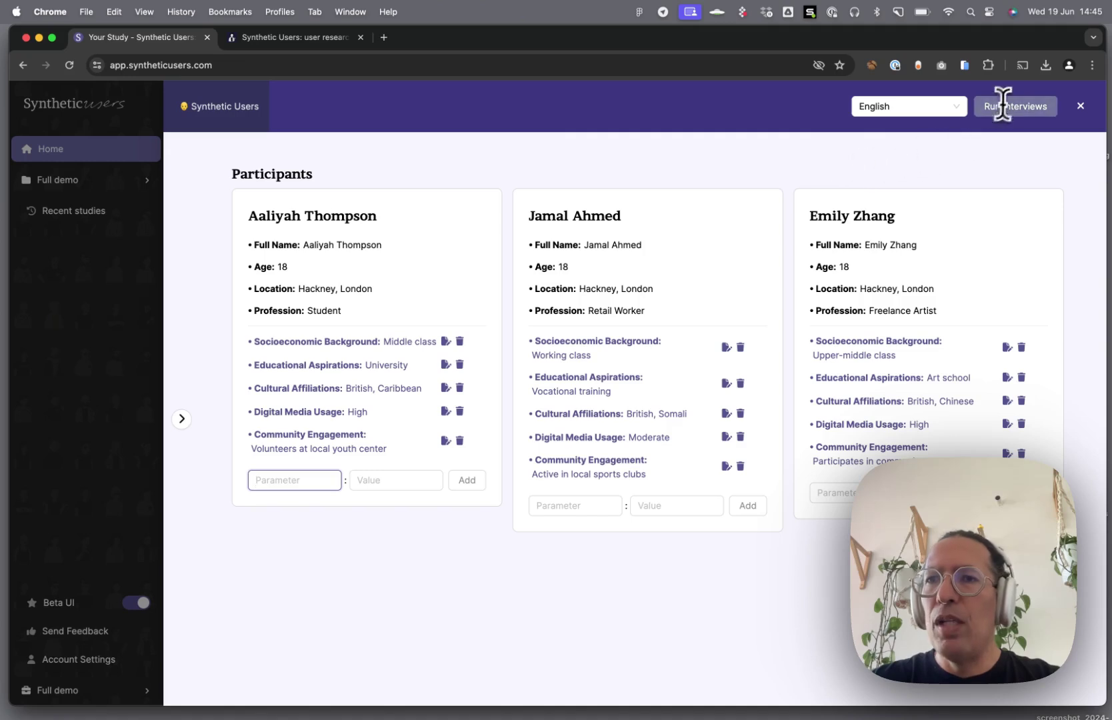
left_click(958, 108)
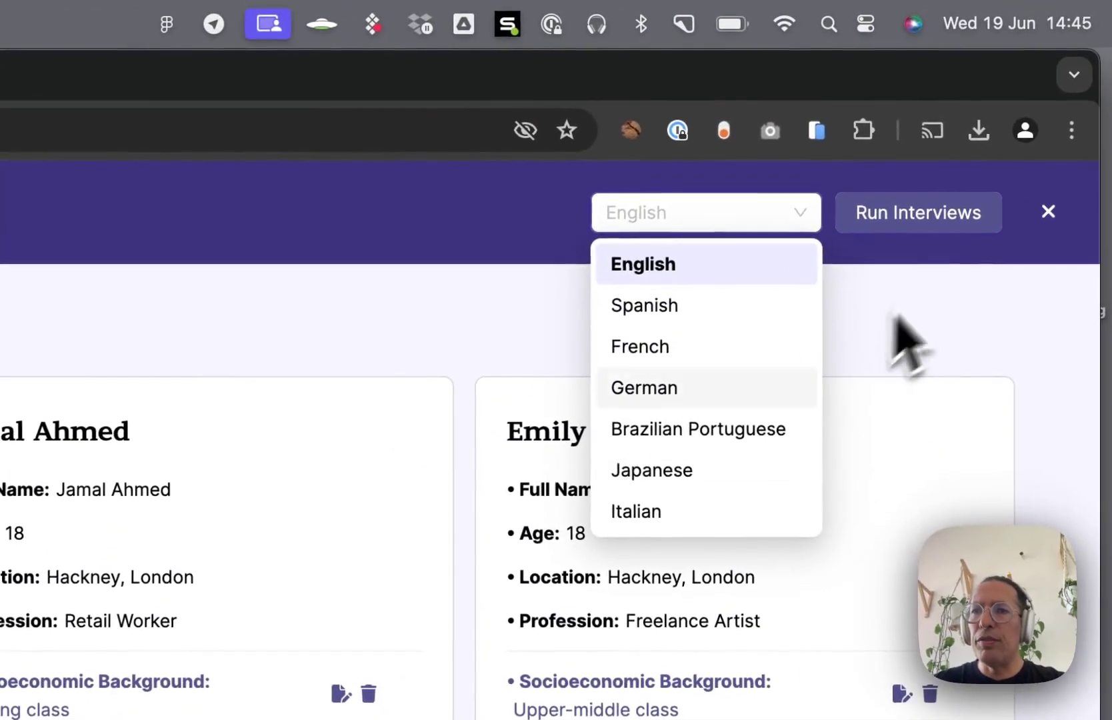
left_click(947, 253)
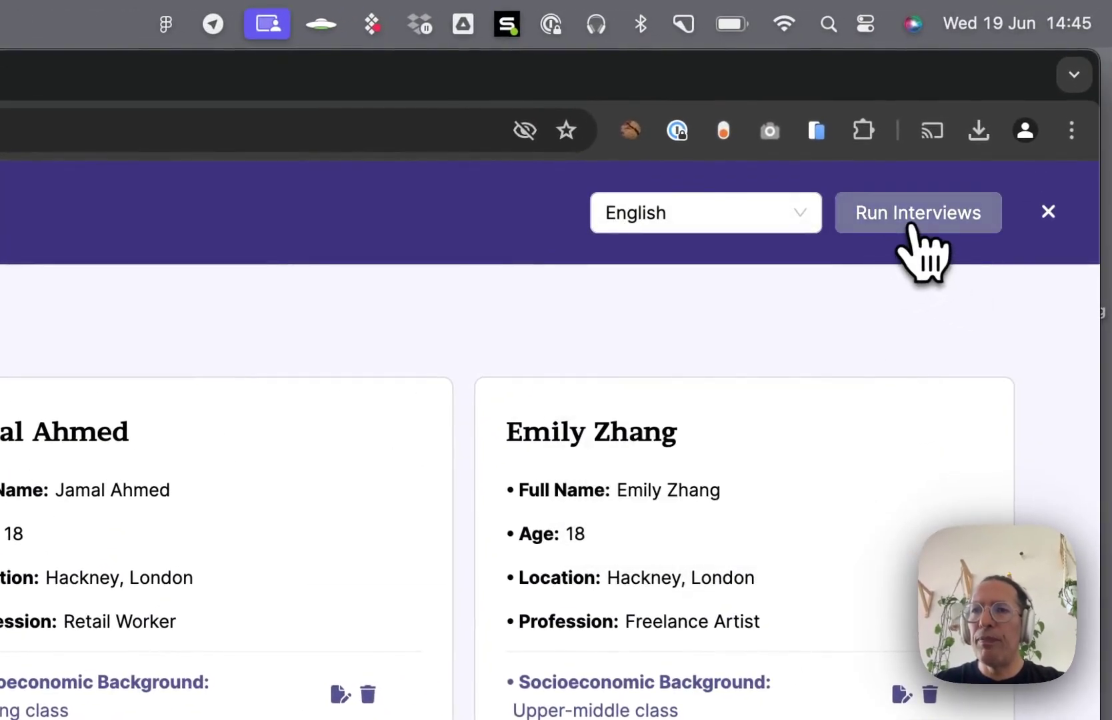
left_click(892, 241)
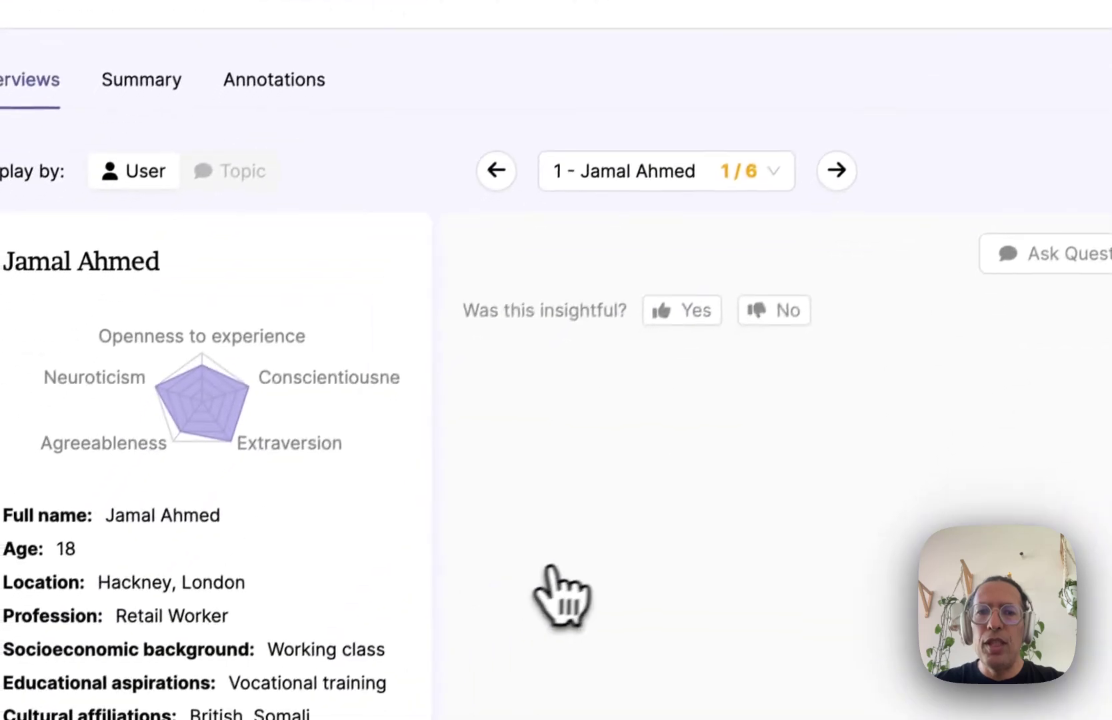
Browse the interviewees' answers while the interviews load until all 6 are ready.
left_click(841, 137)
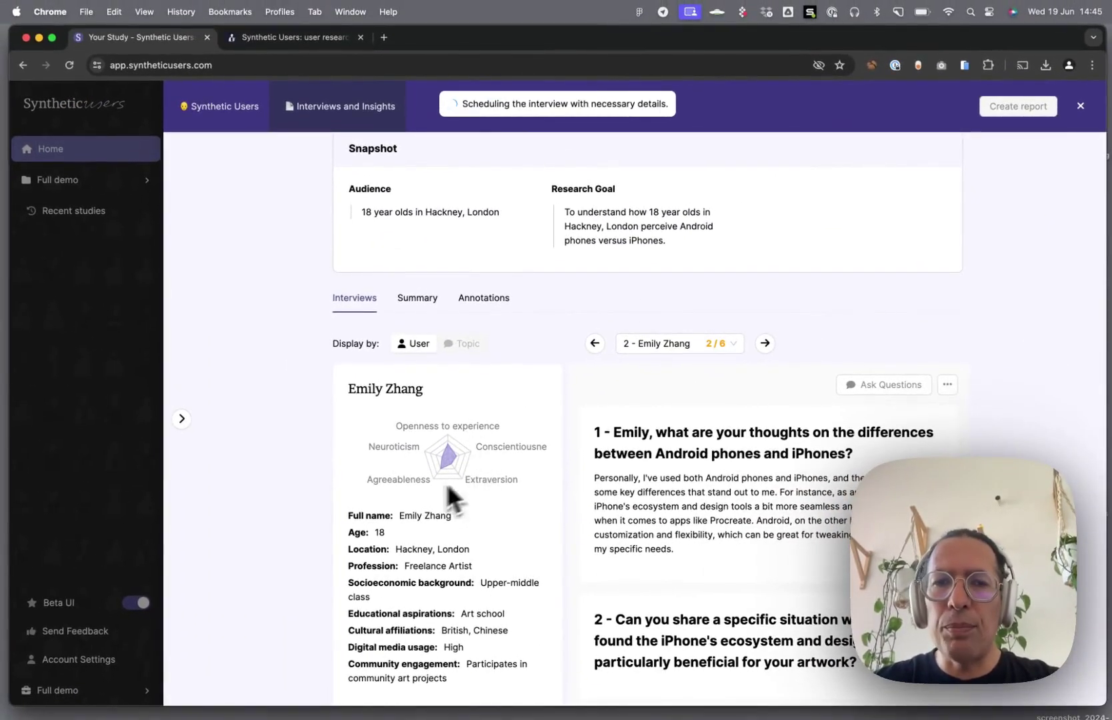
scroll(477, 491, "down", 2)
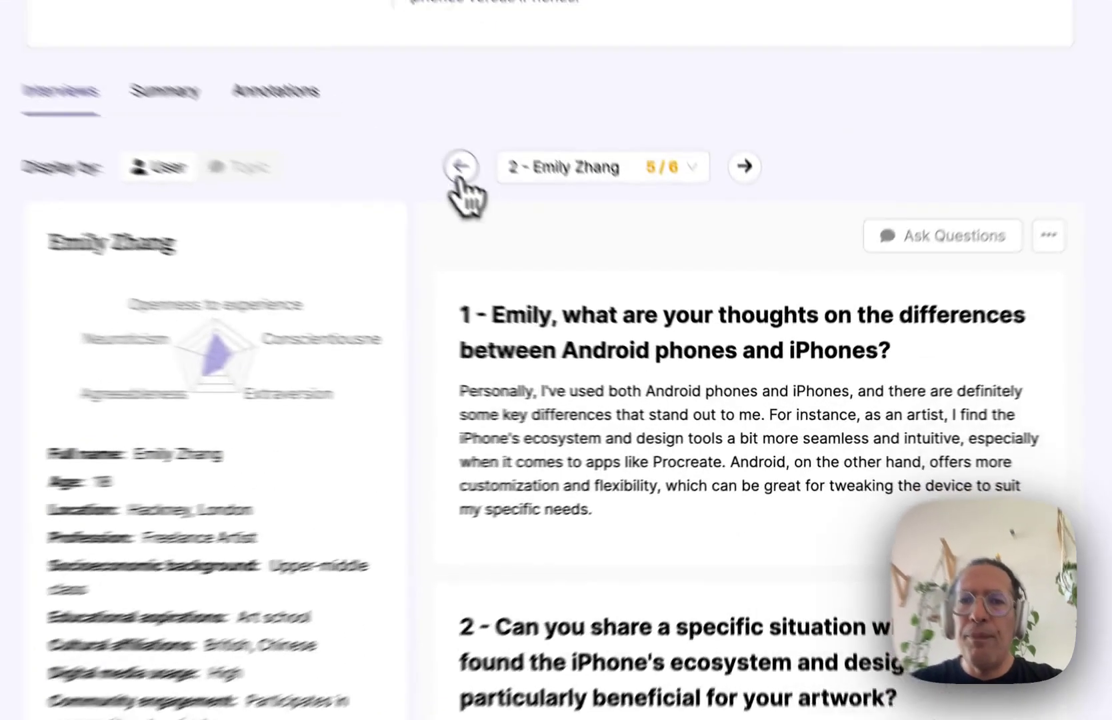
left_click(595, 274)
scroll(720, 367, "down", 10)
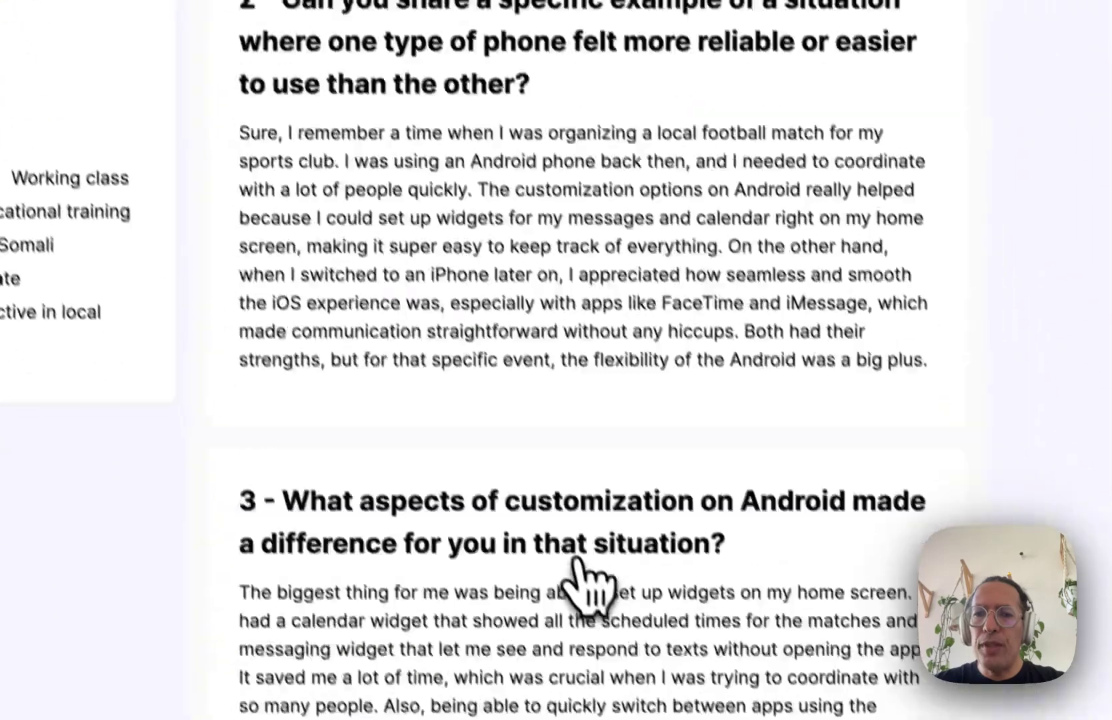
scroll(571, 551, "up", 6)
scroll(570, 551, "up", 5)
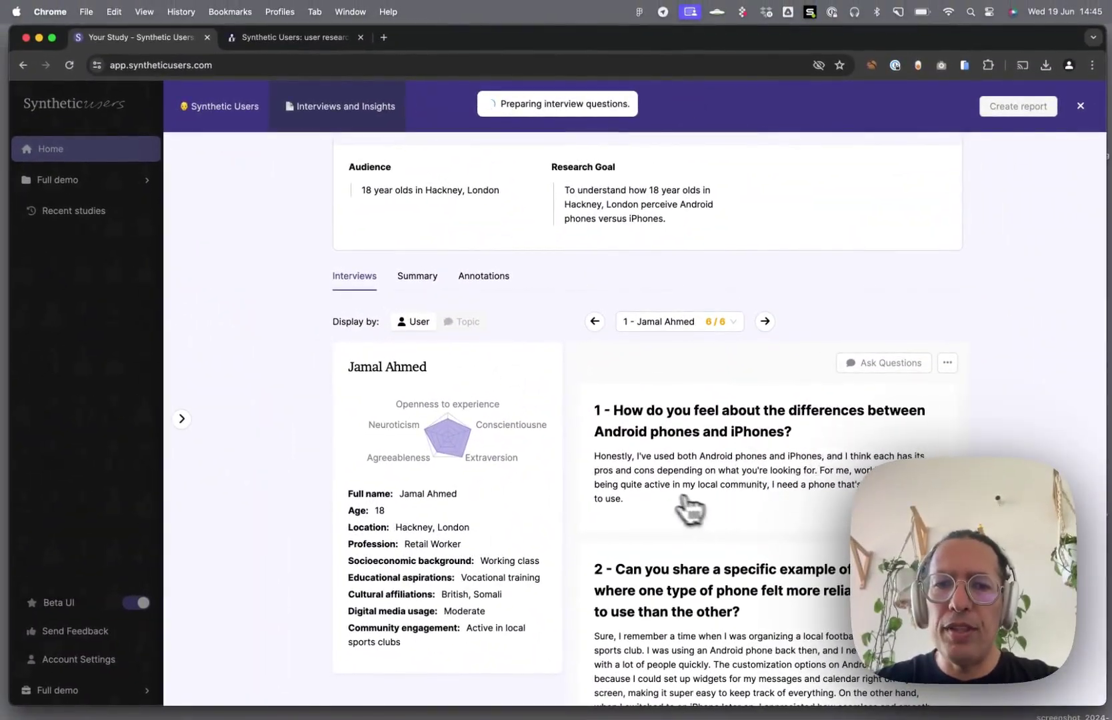
scroll(680, 509, "down", 3)
scroll(667, 505, "up", 4)
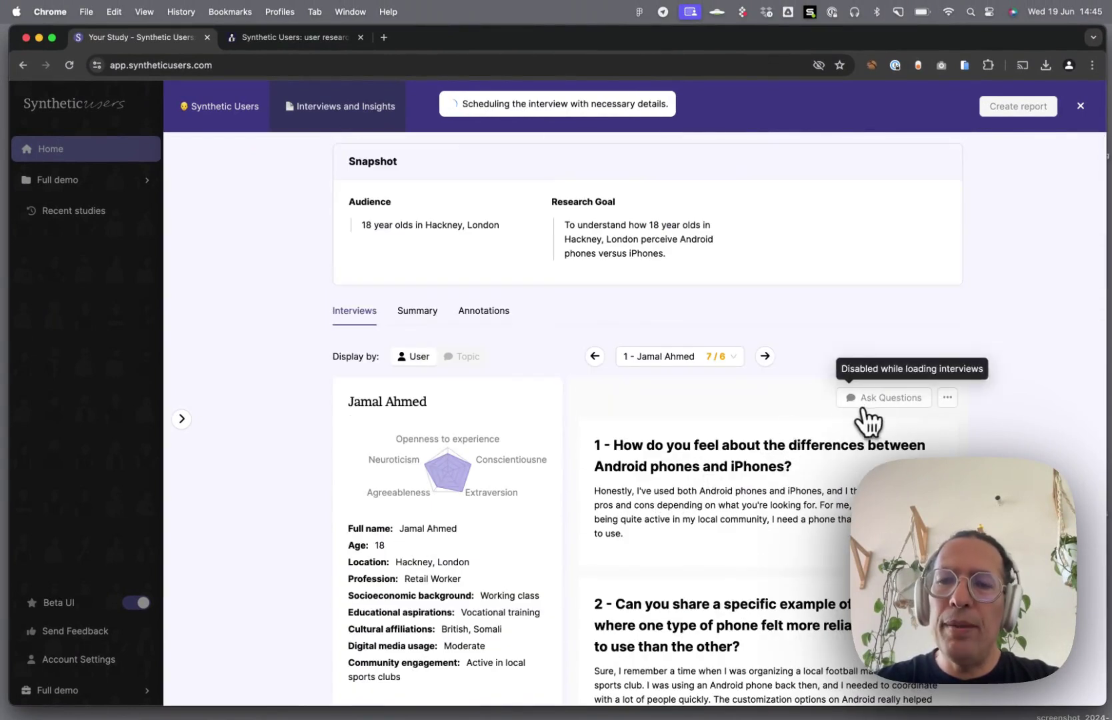
scroll(847, 510, "down", 1)
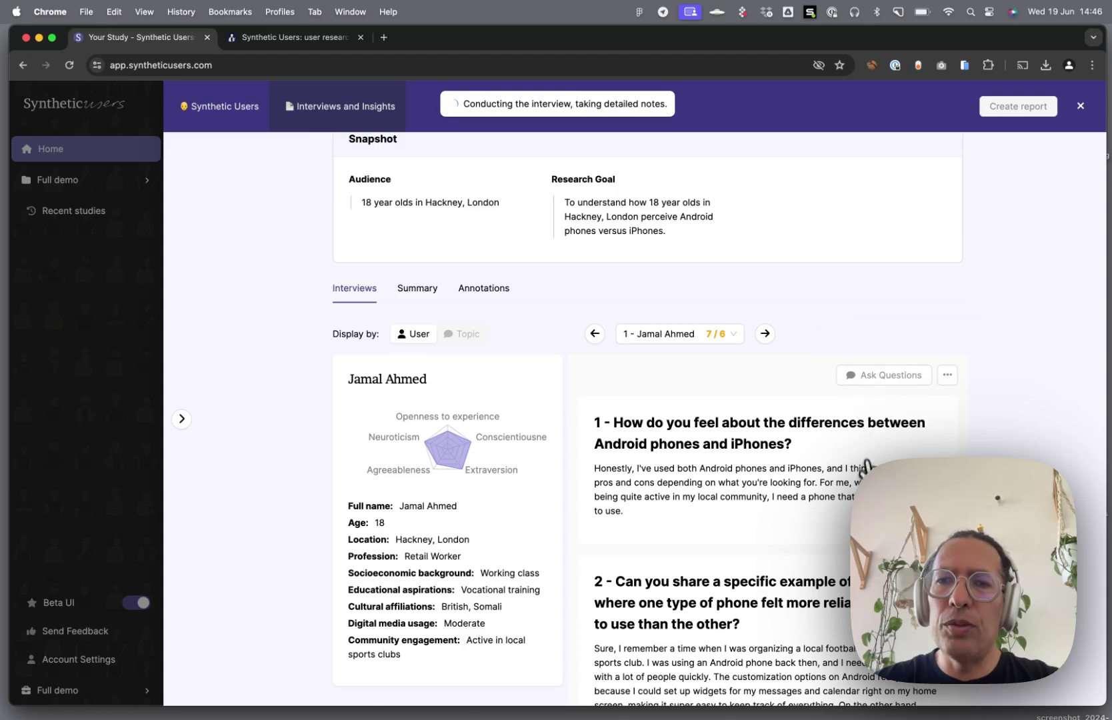
scroll(867, 471, "down", 3)
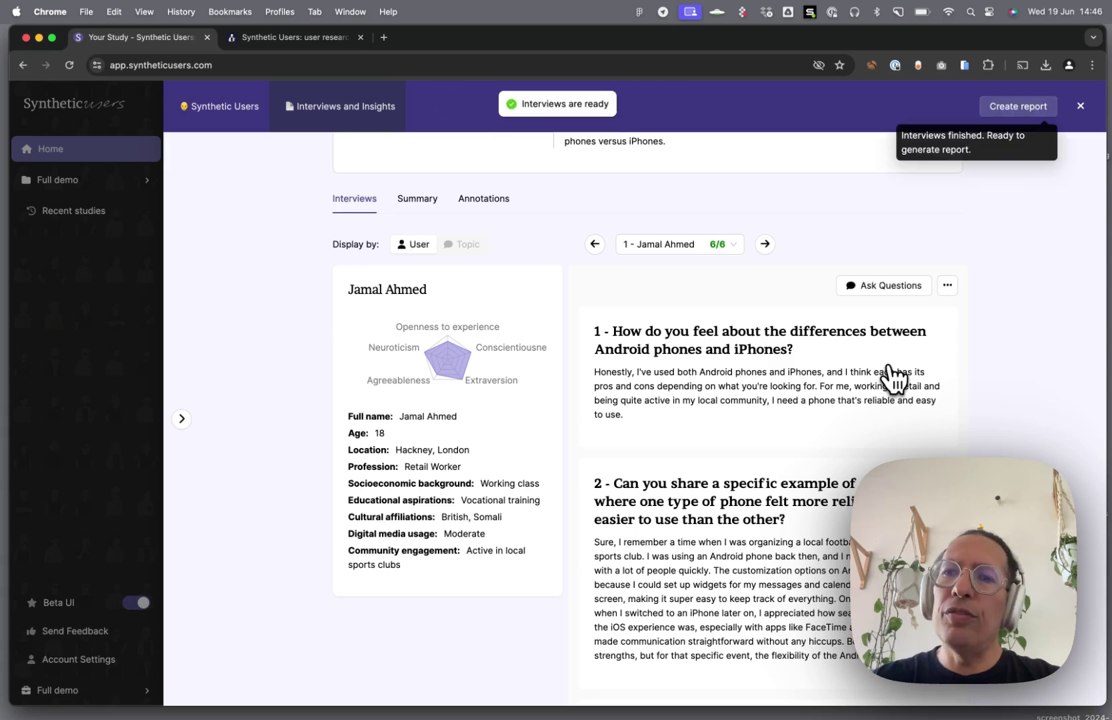
Highlight in green the Android customization passage in the first interviewee's second answer.
scroll(893, 380, "down", 5)
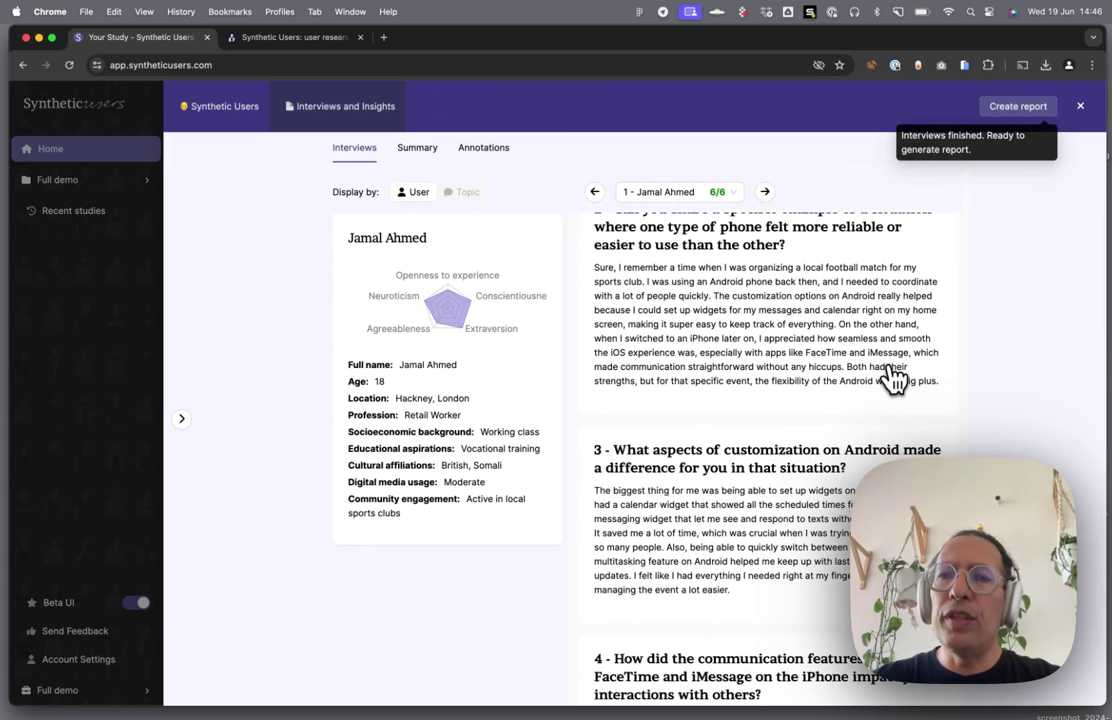
scroll(890, 377, "up", 6)
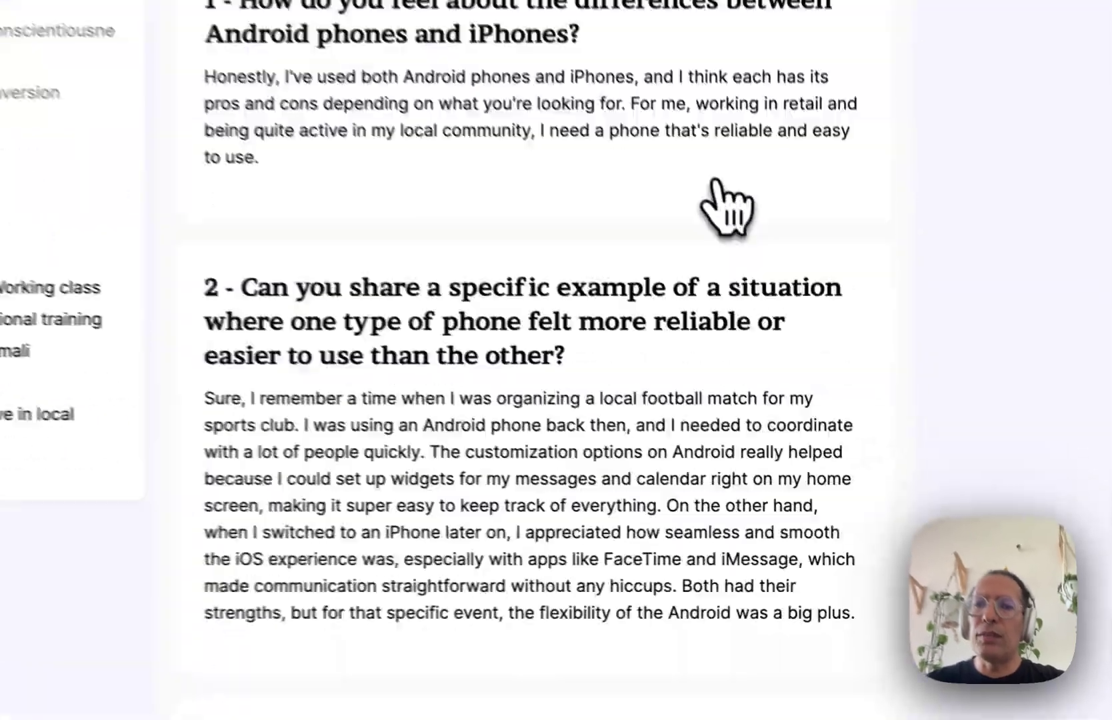
scroll(890, 374, "down", 10)
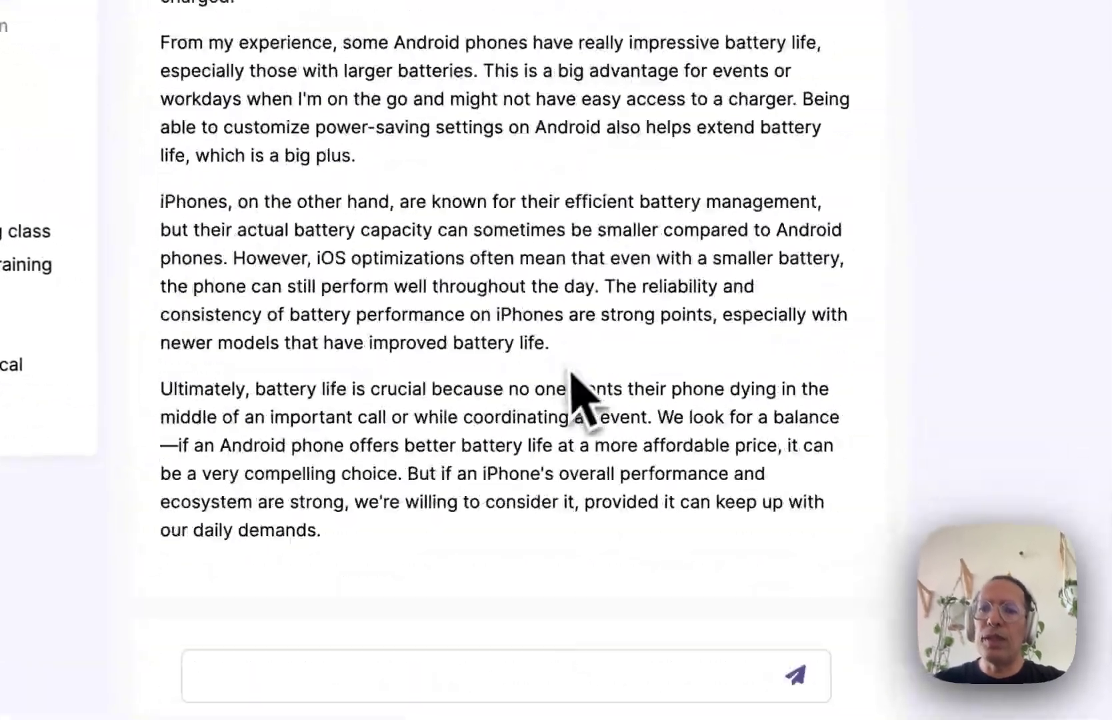
scroll(534, 507, "down", 8)
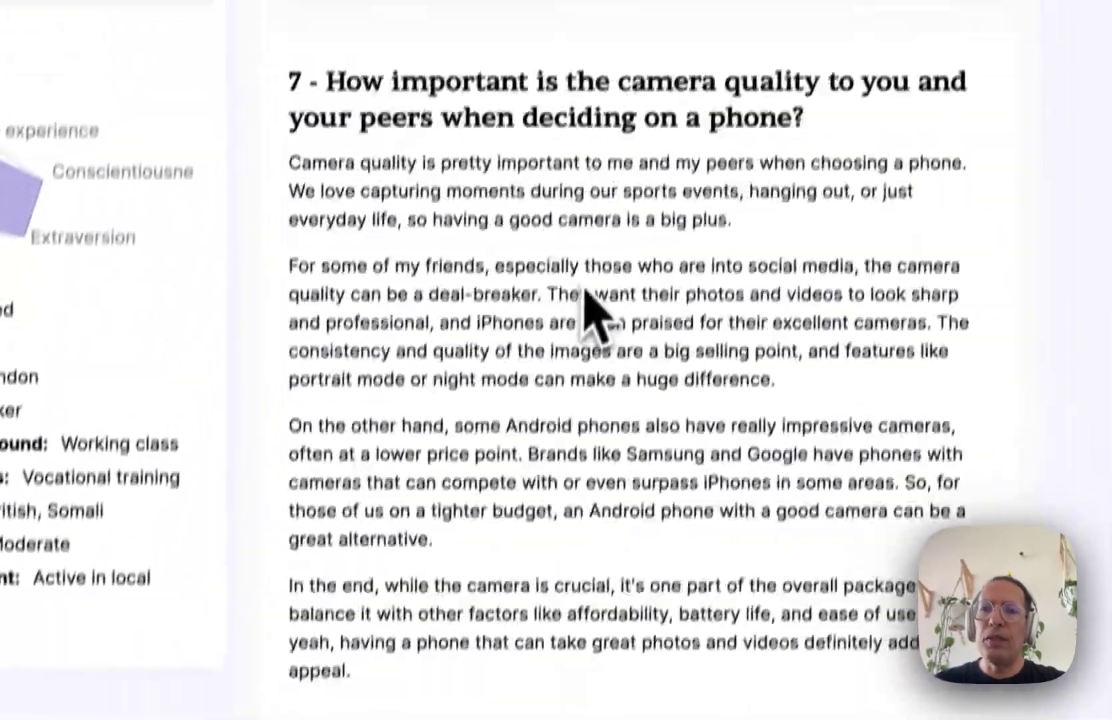
scroll(631, 350, "up", 3)
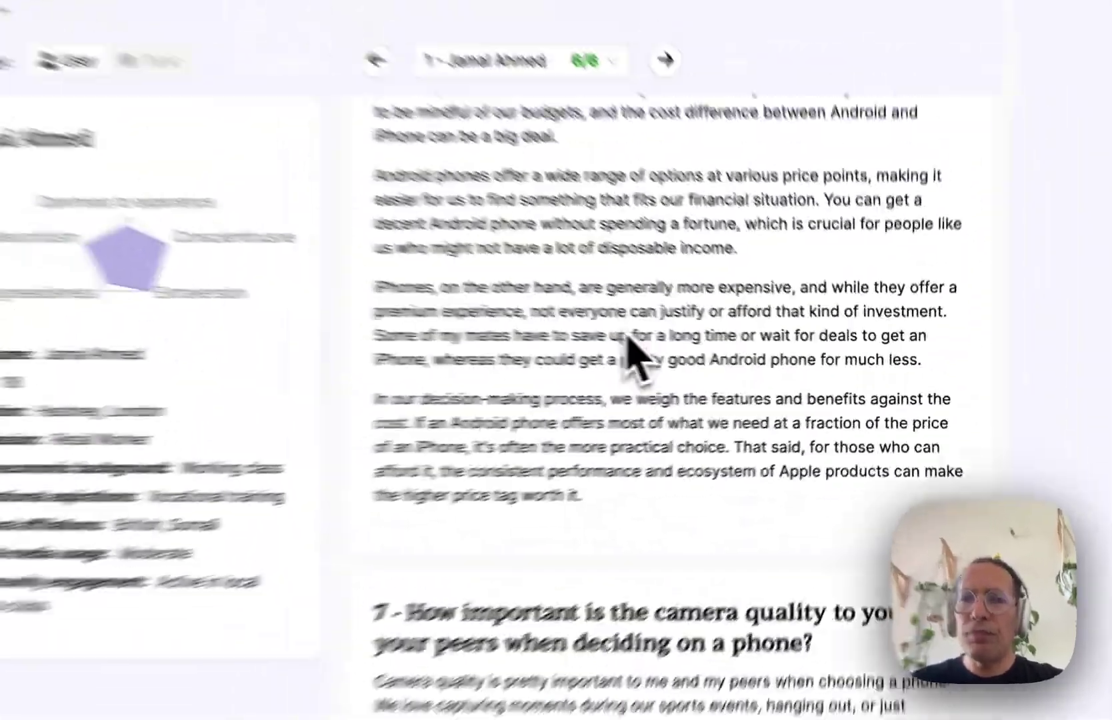
scroll(631, 352, "up", 6)
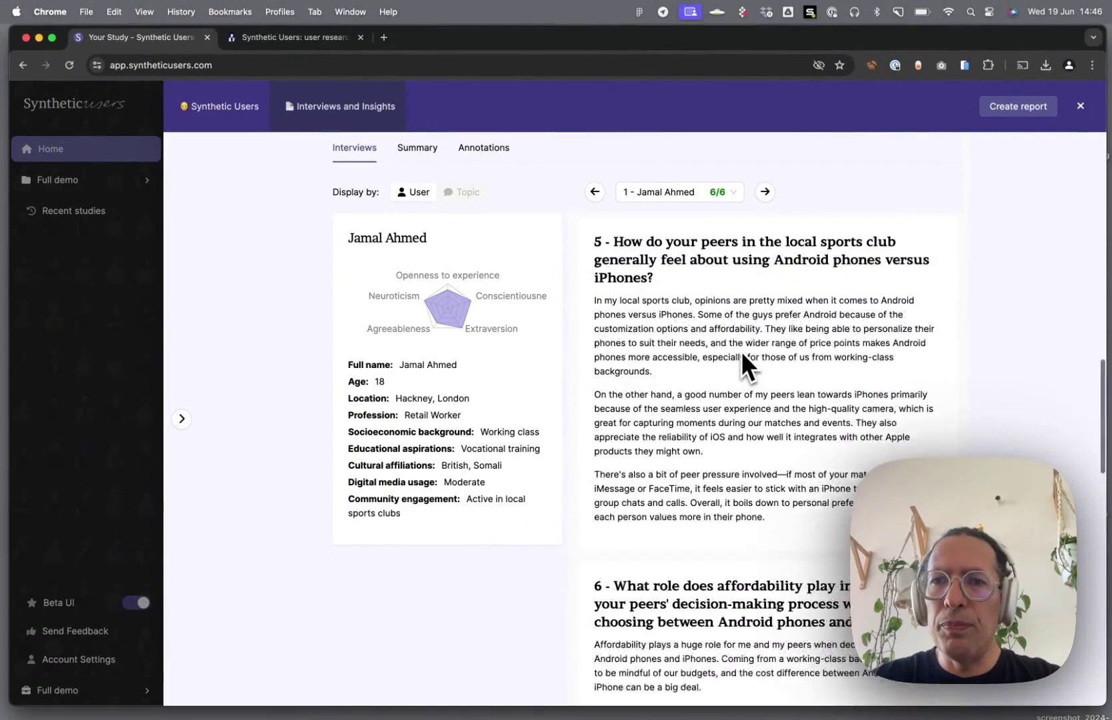
scroll(741, 351, "up", 10)
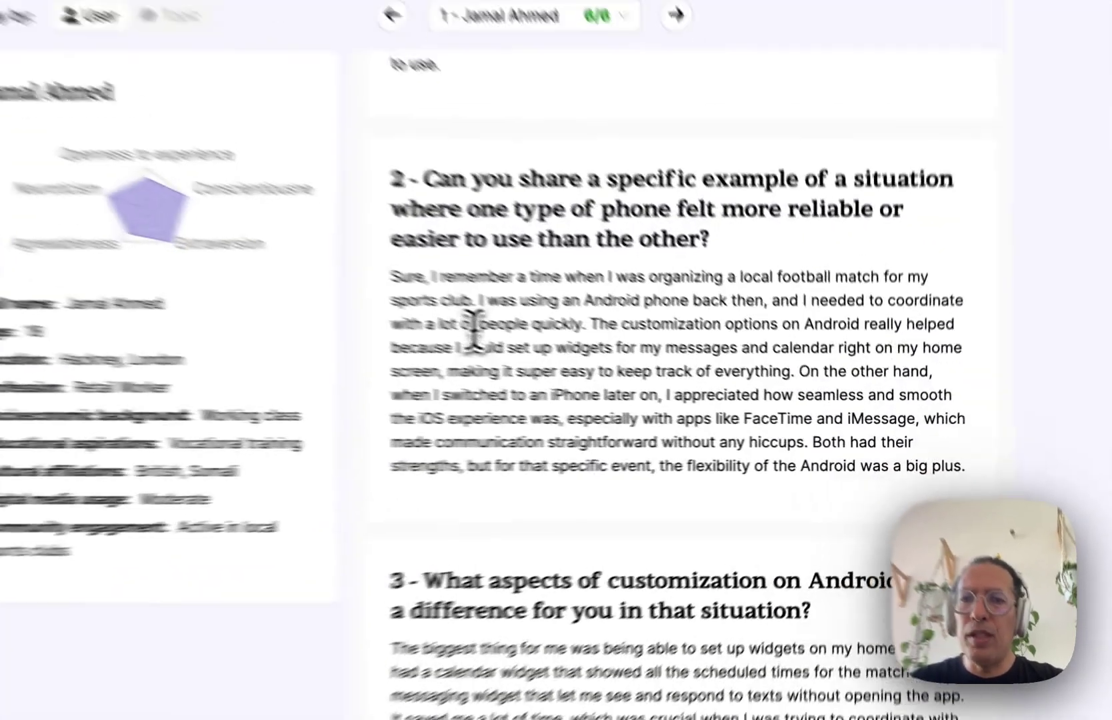
left_click_drag(649, 378, 718, 406)
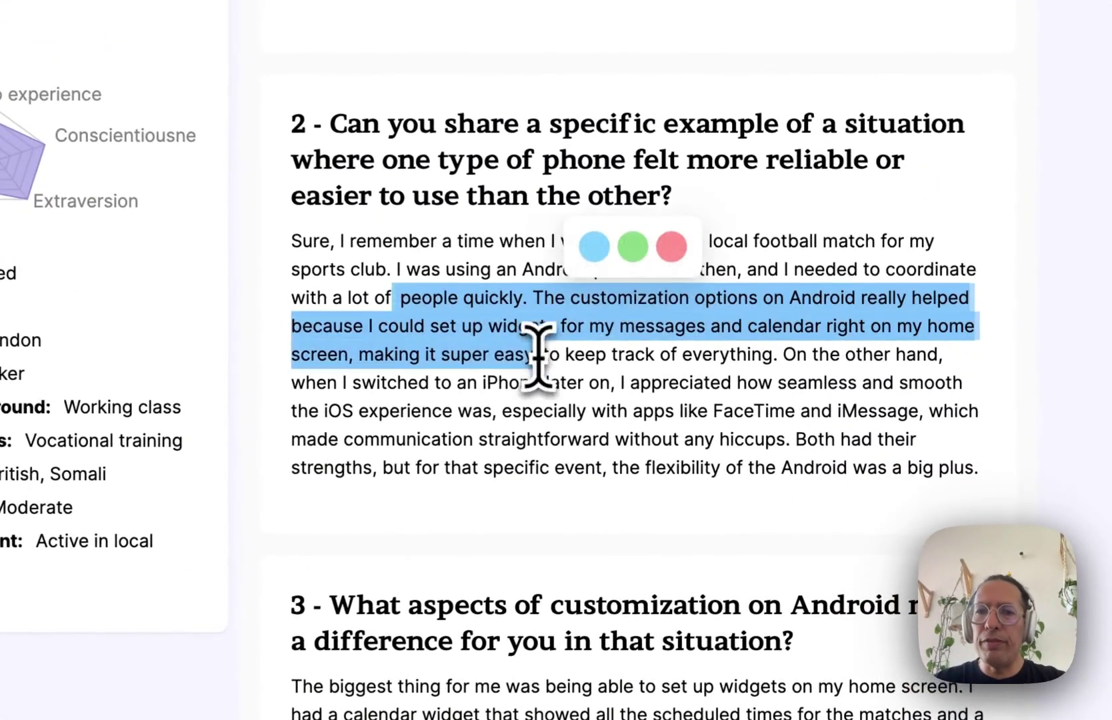
left_click(633, 247)
scroll(612, 604, "down", 8)
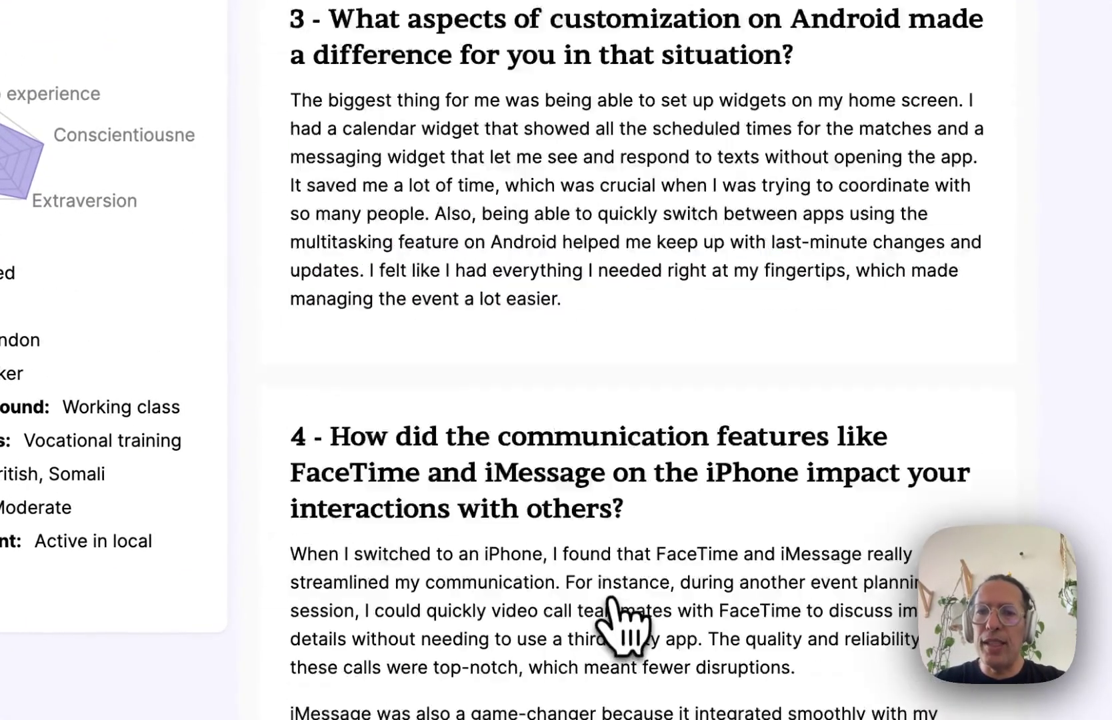
scroll(534, 520, "up", 10)
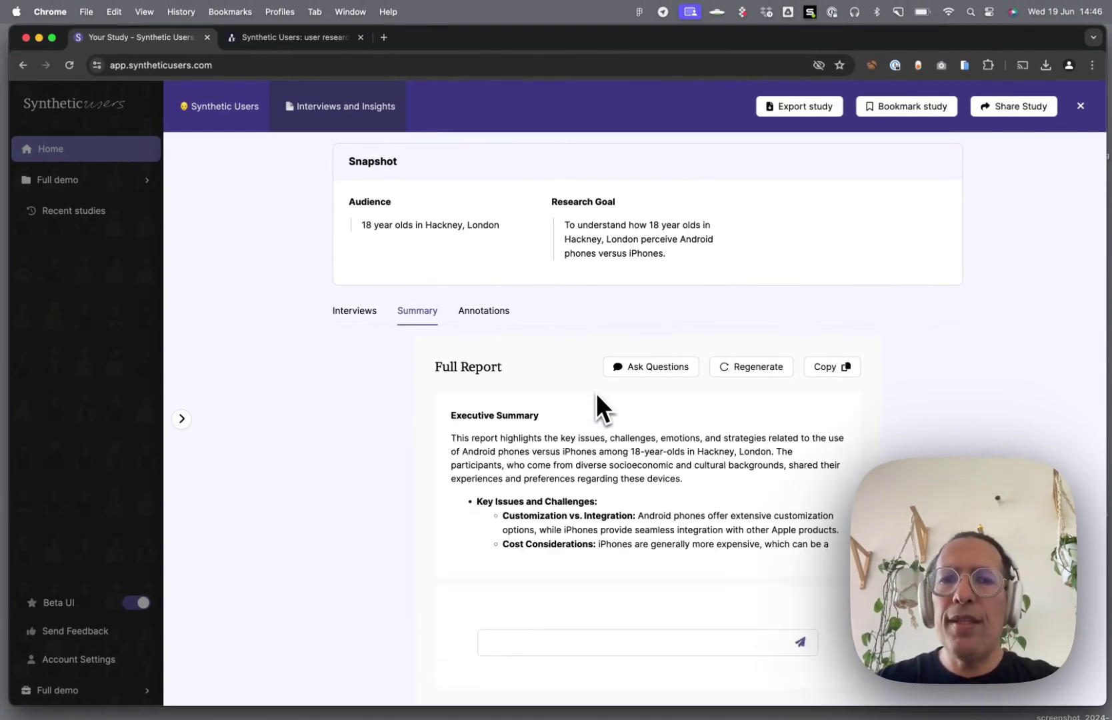
Scroll through the Full Report's key issues, emotions expressed and strategies sections.
scroll(502, 475, "down", 3)
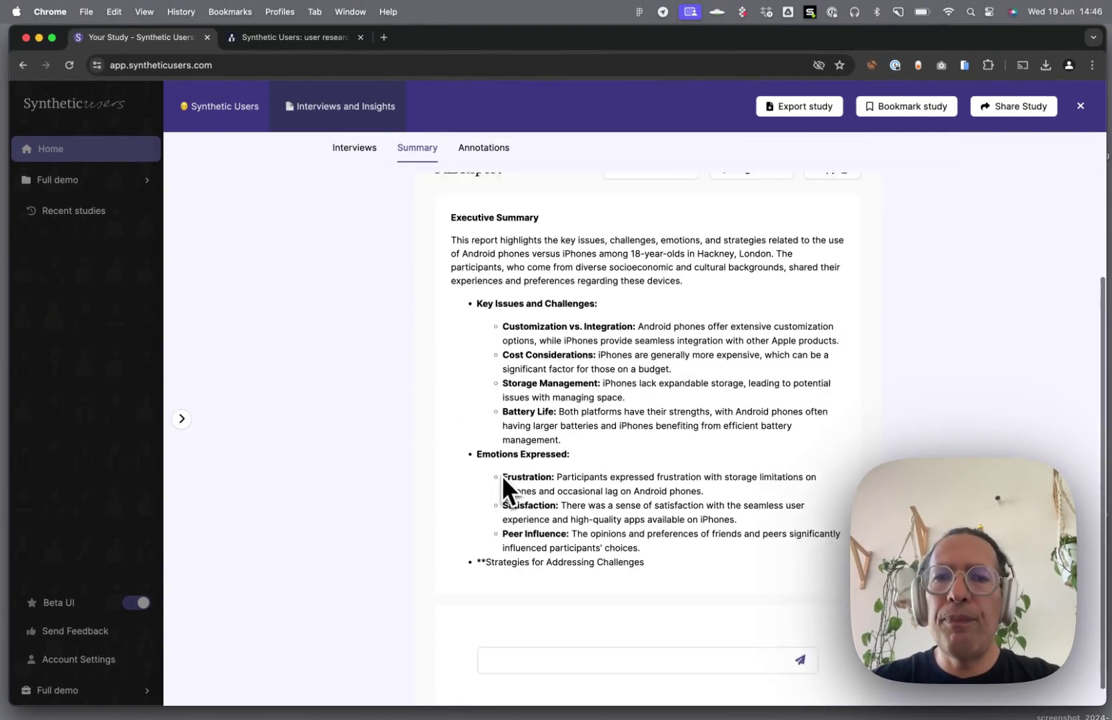
scroll(503, 475, "up", 3)
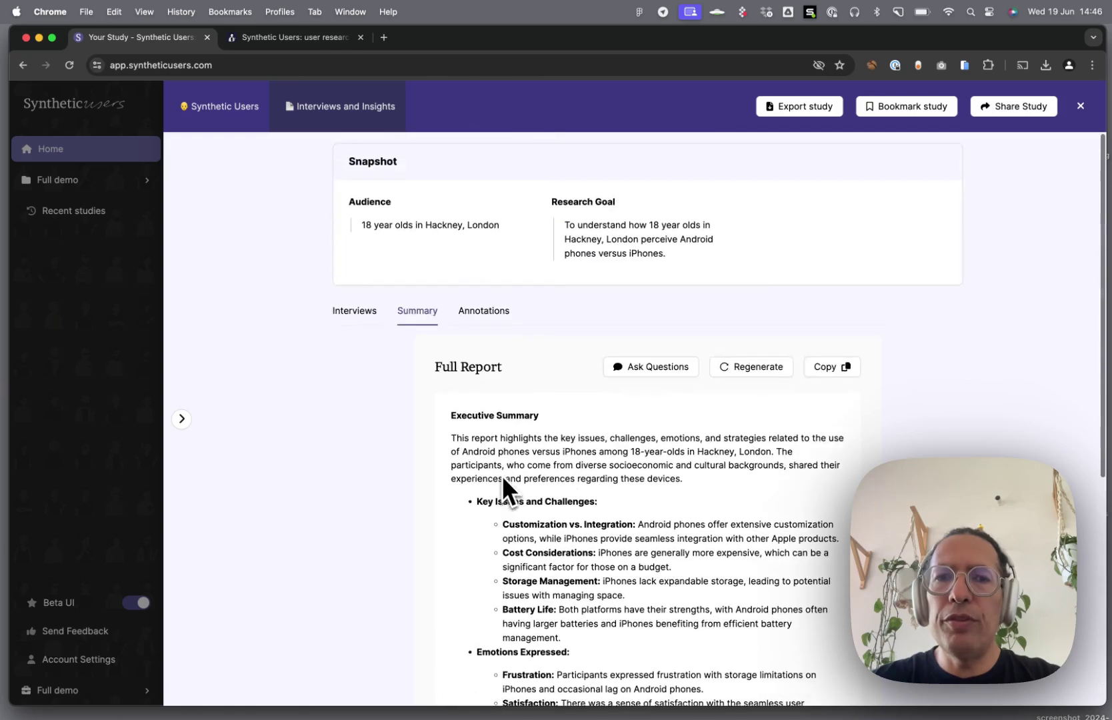
scroll(502, 475, "down", 4)
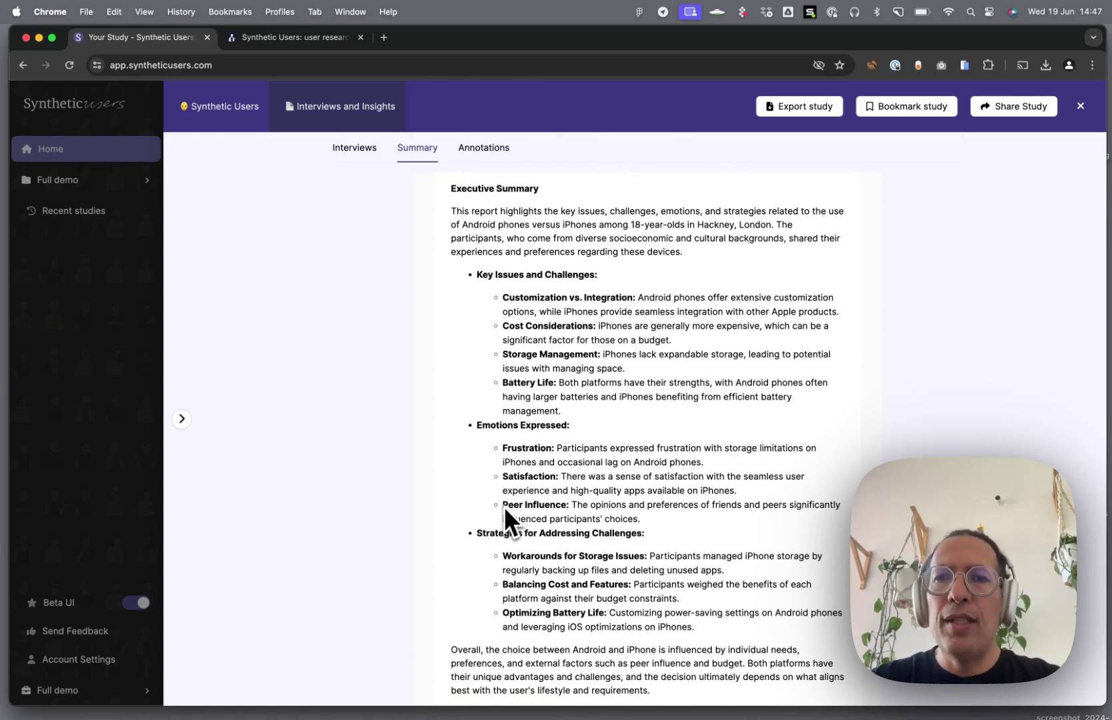
scroll(505, 508, "up", 3)
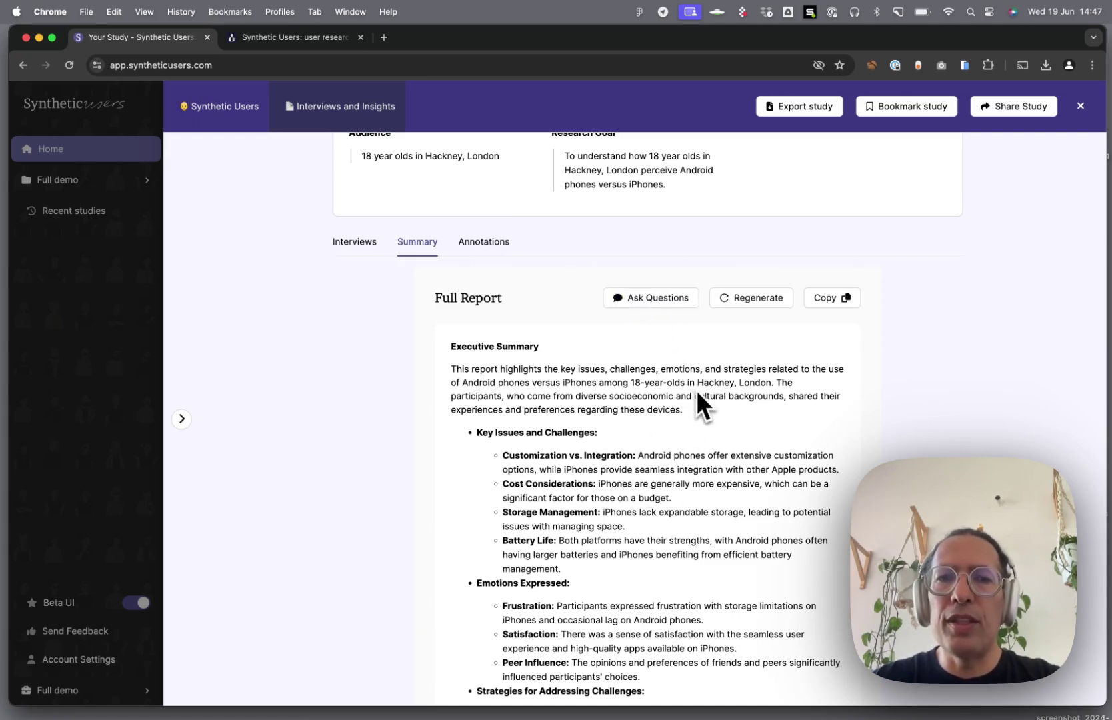
scroll(697, 392, "up", 2)
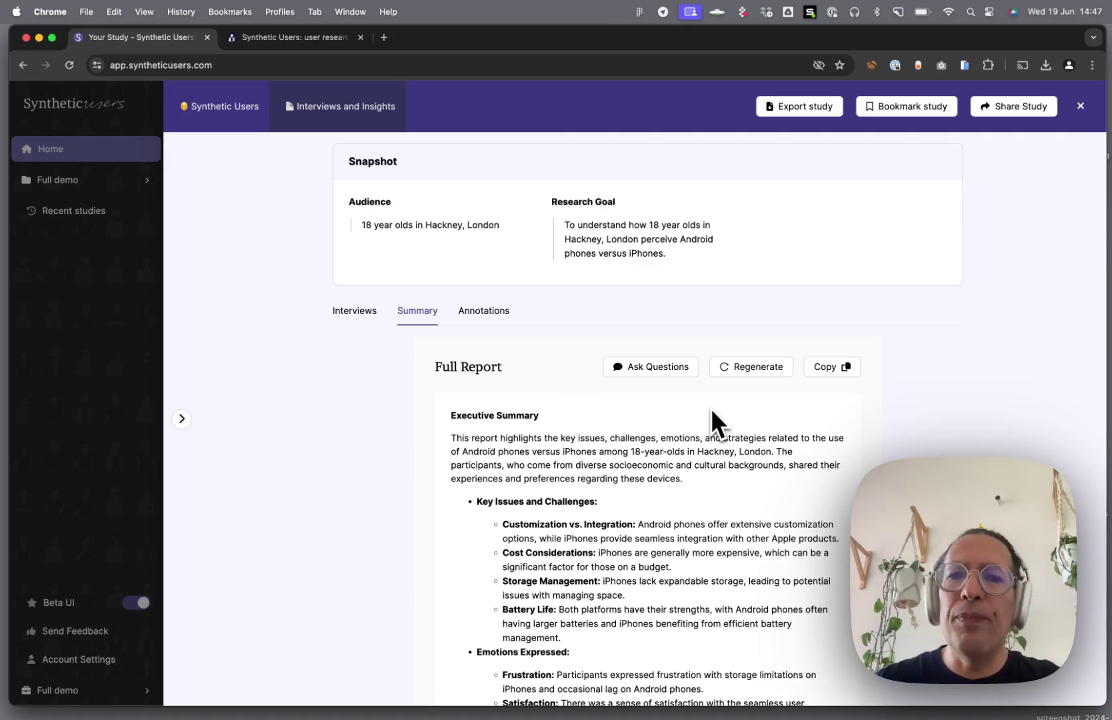
scroll(660, 427, "down", 7)
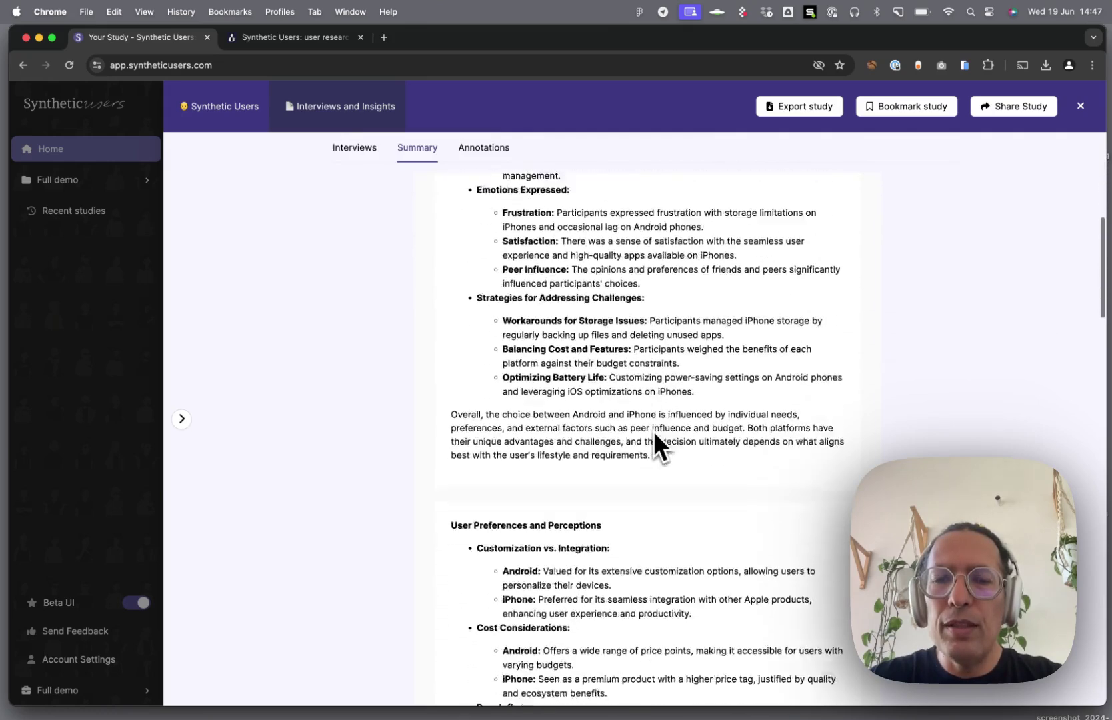
scroll(653, 431, "down", 4)
scroll(653, 433, "up", 15)
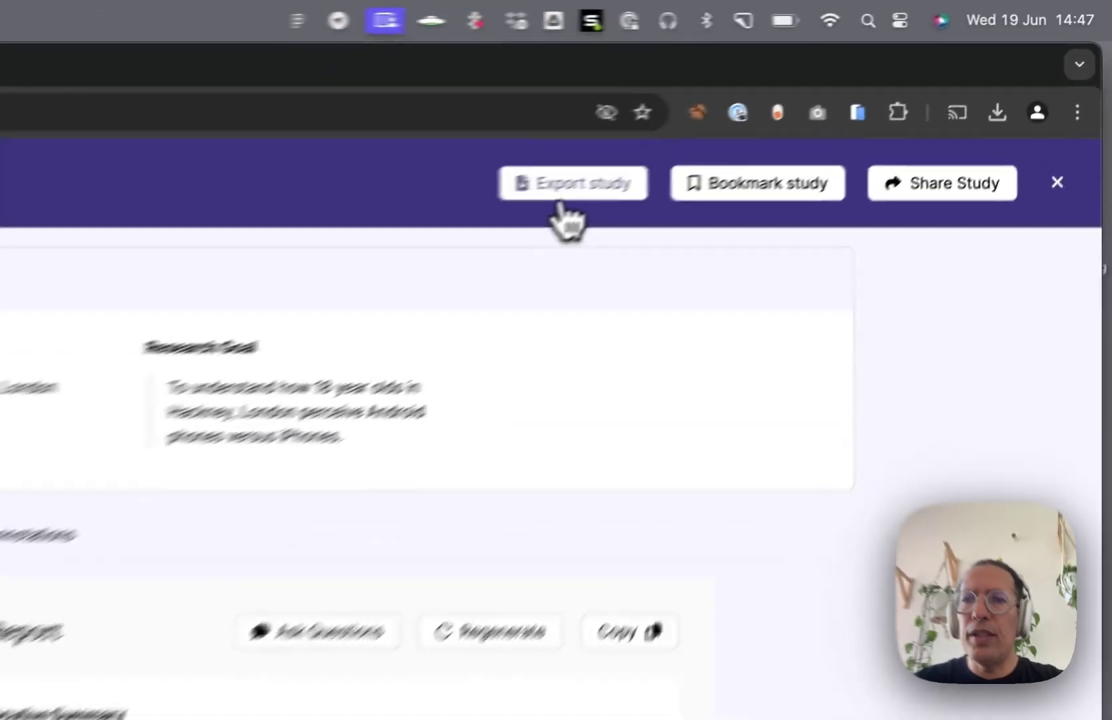
Check the study's export formats, close the study and go back to Home.
left_click(799, 106)
left_click(887, 340)
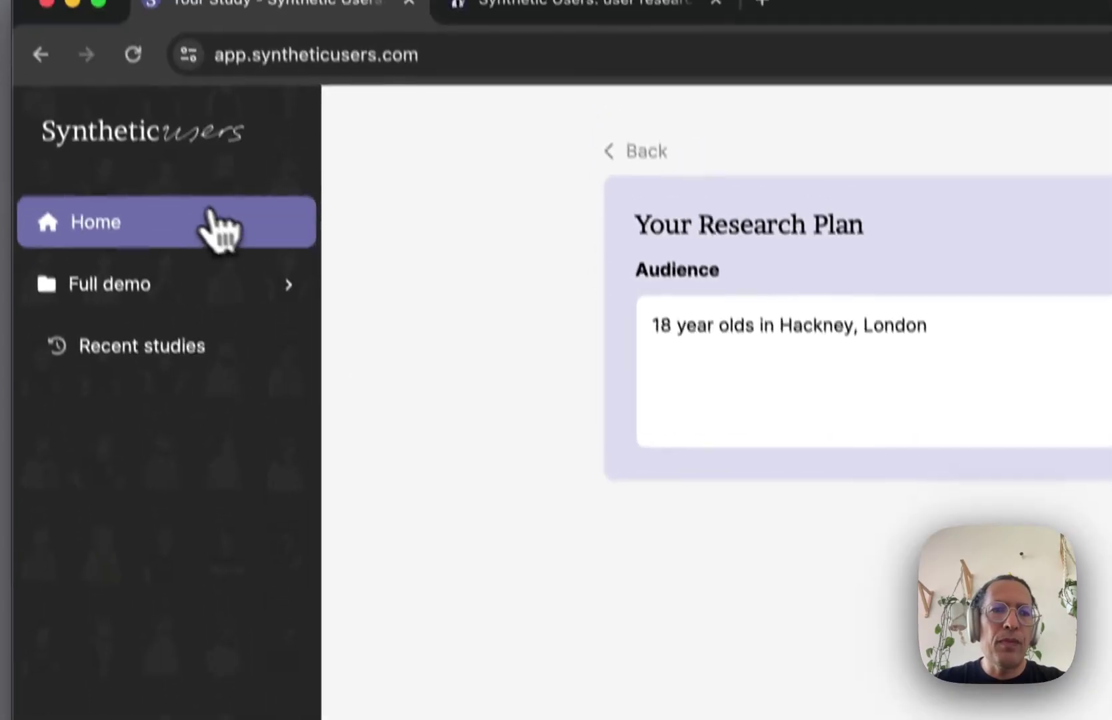
left_click(180, 72)
left_click(107, 148)
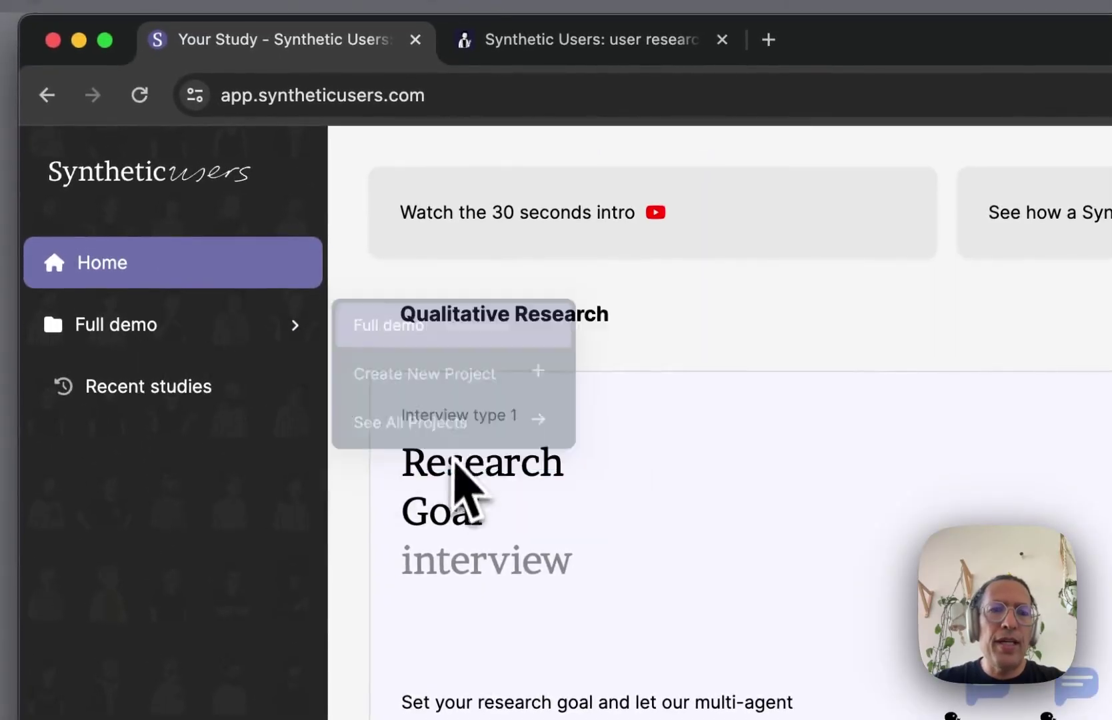
mouse_move(205, 337)
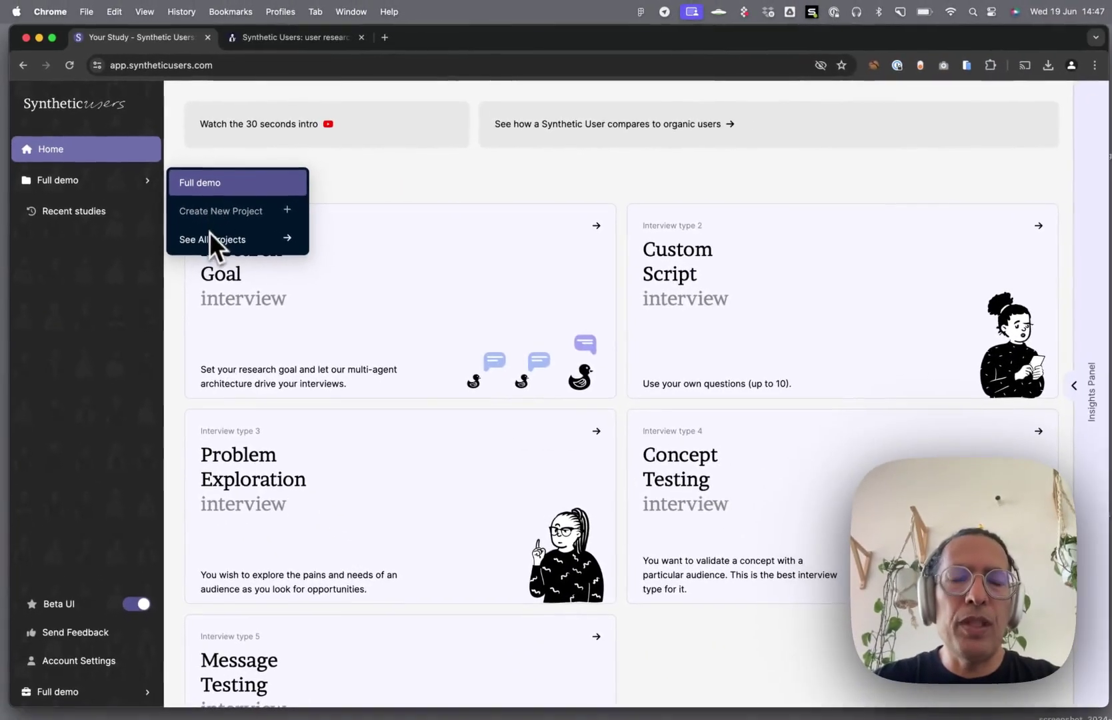